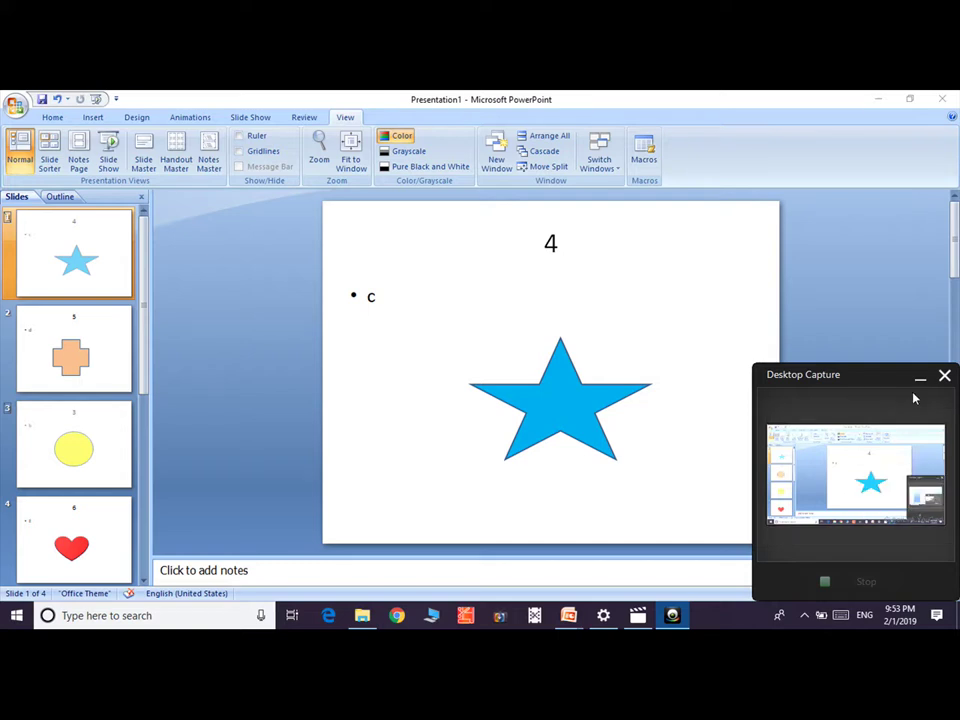
Switch to Slide Sorter view to see all four shape slides as thumbnails
{"action": "left_click", "coordinate": [920, 377]}
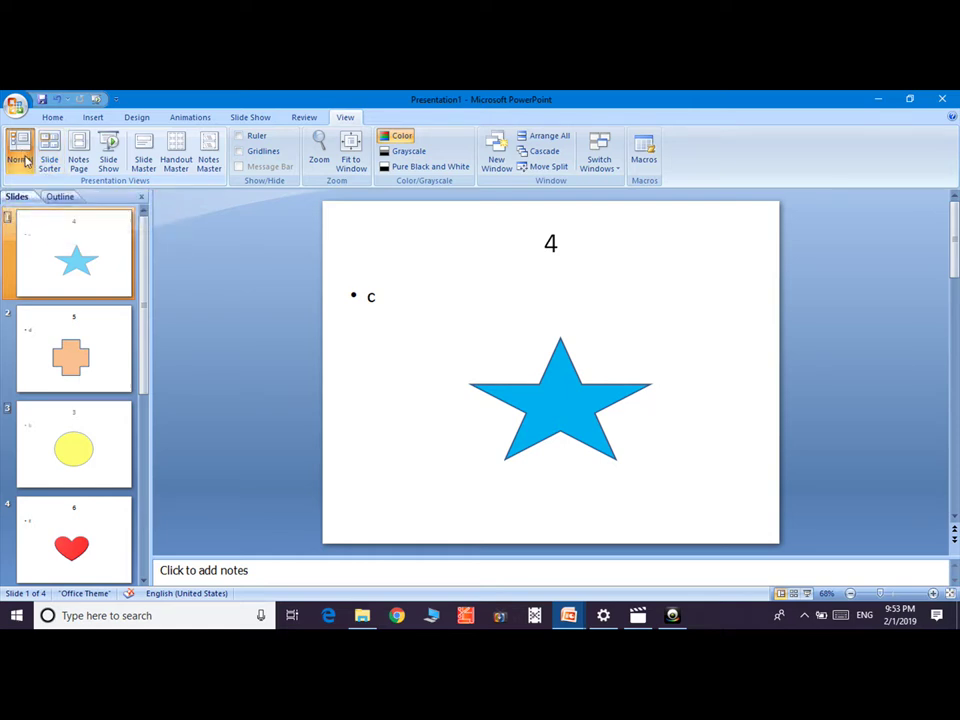
{"action": "left_click", "coordinate": [27, 157]}
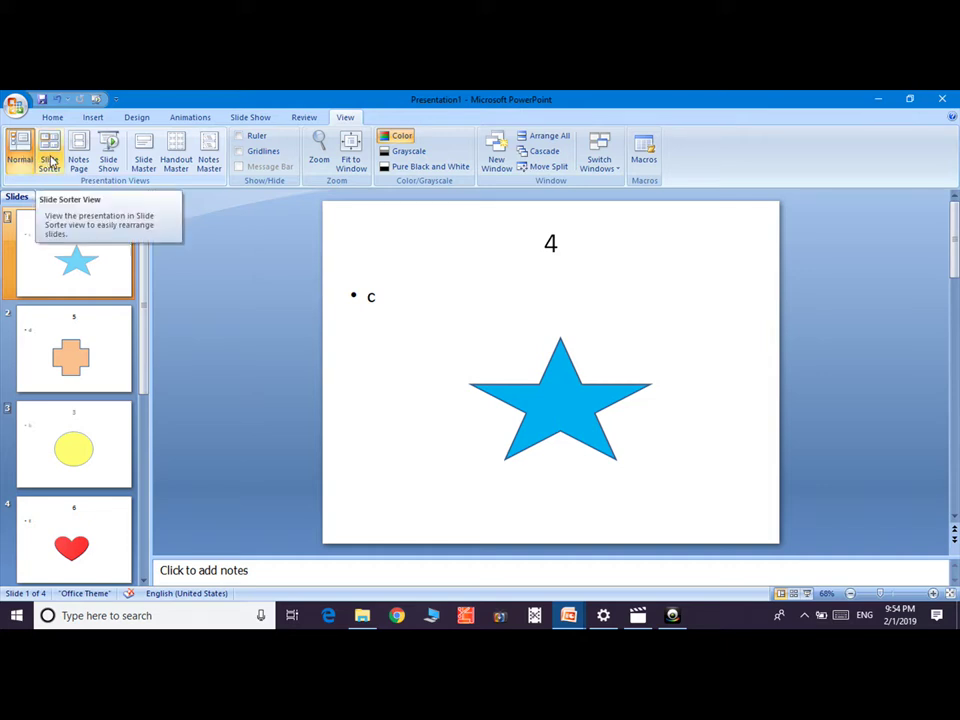
{"action": "left_click", "coordinate": [50, 160]}
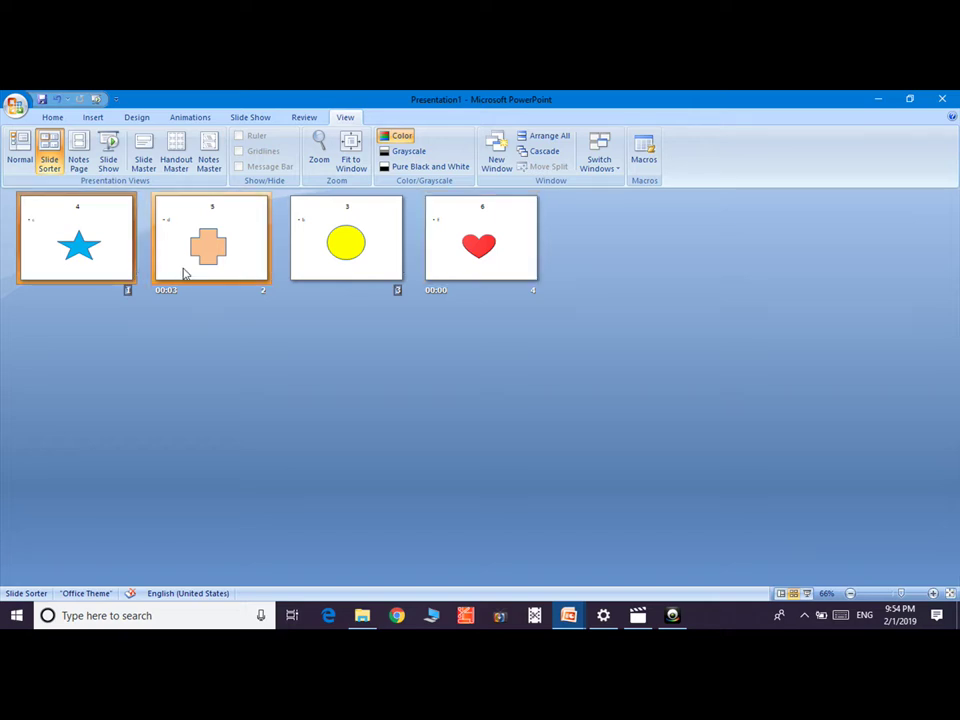
Select the star slide and display it in Notes Page view
{"action": "left_click", "coordinate": [467, 249]}
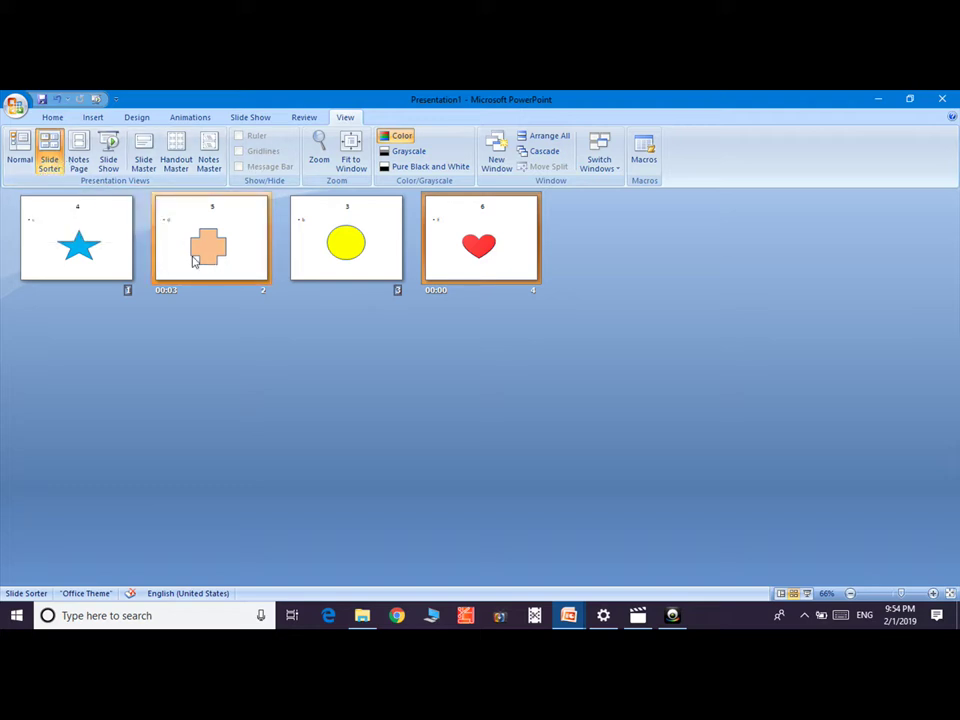
{"action": "left_click", "coordinate": [103, 257]}
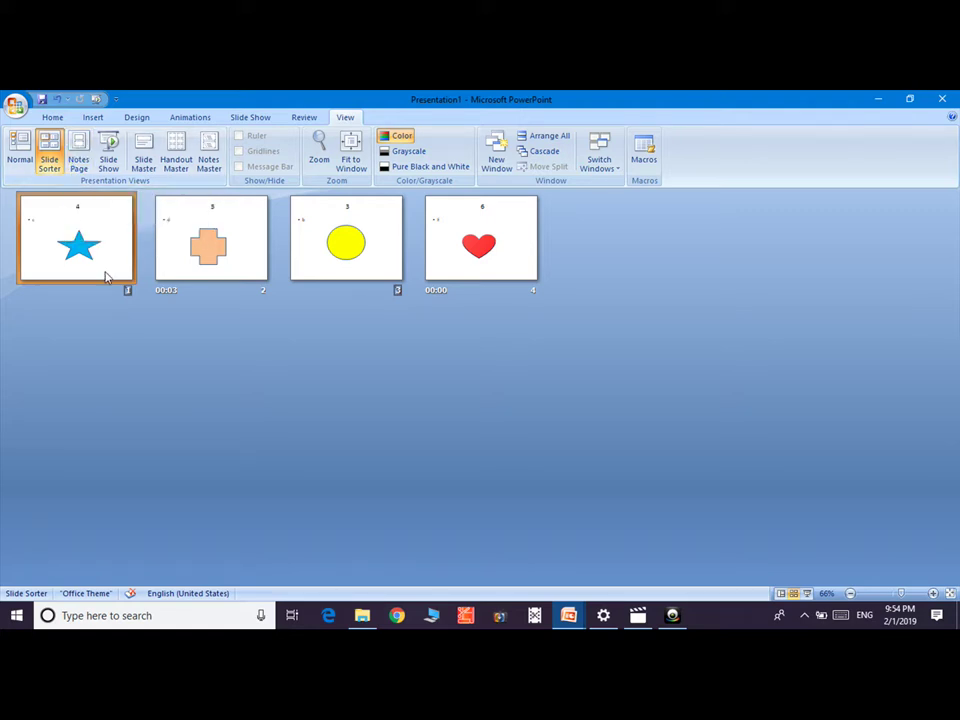
{"action": "left_click", "coordinate": [78, 148]}
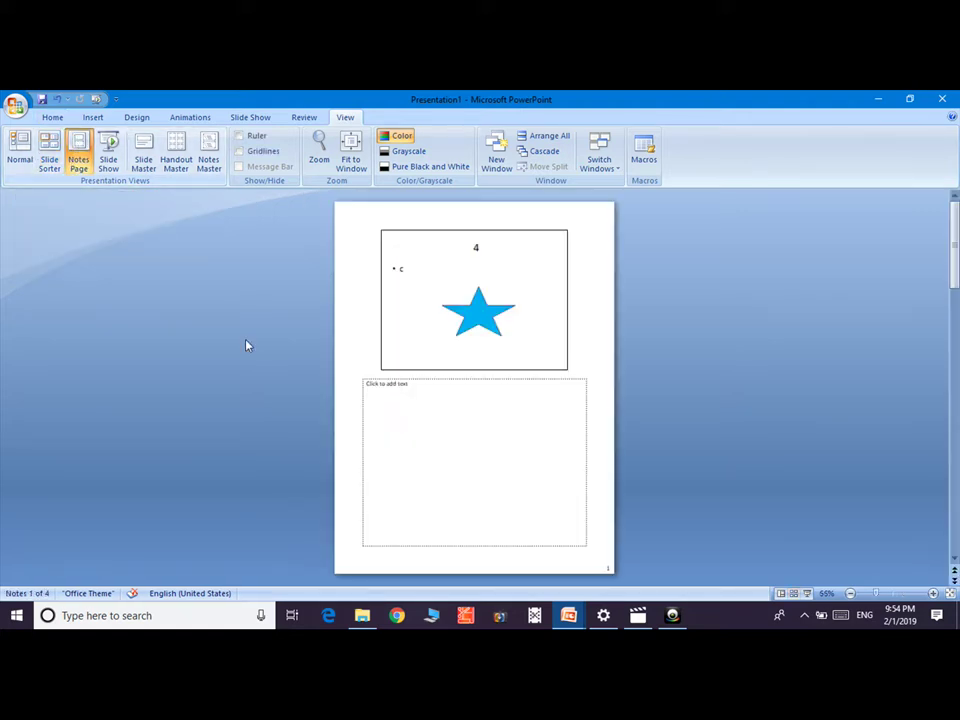
Type a line of speaker notes into the star slide's notes box, then return to Normal view
{"action": "left_click", "coordinate": [441, 414]}
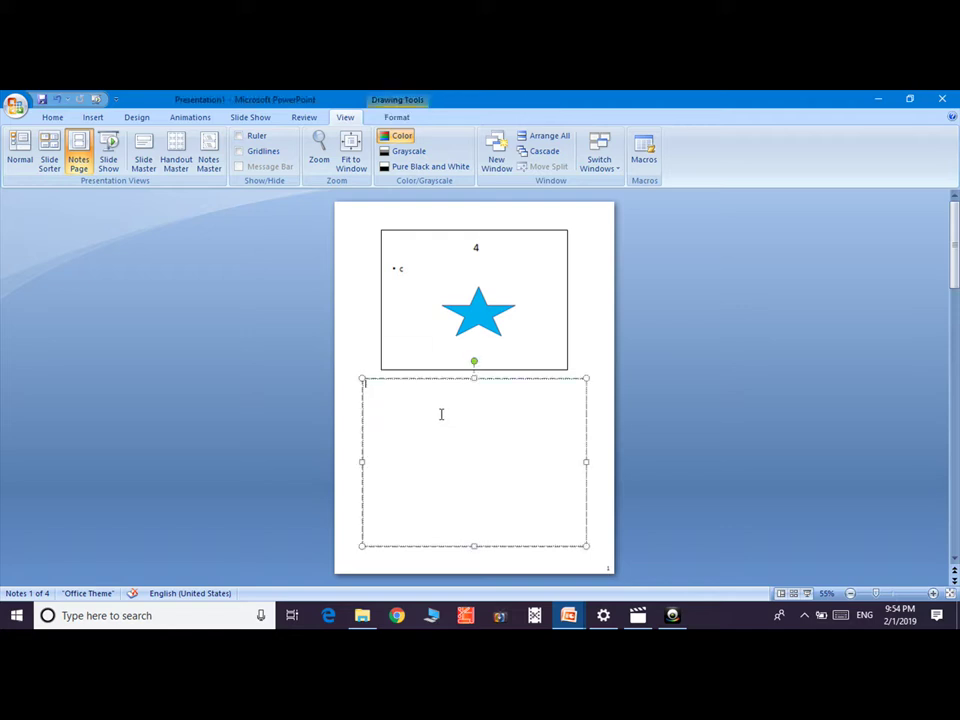
{"action": "type", "text": "hshsjgujhgjgdfyuyfdghs"}
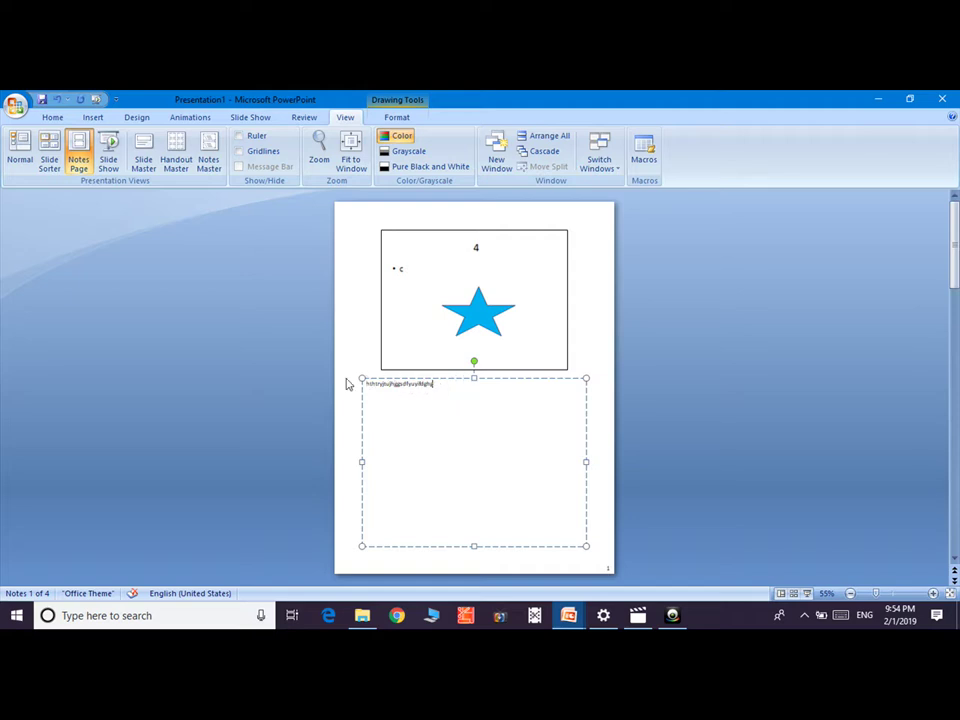
{"action": "left_click", "coordinate": [12, 142]}
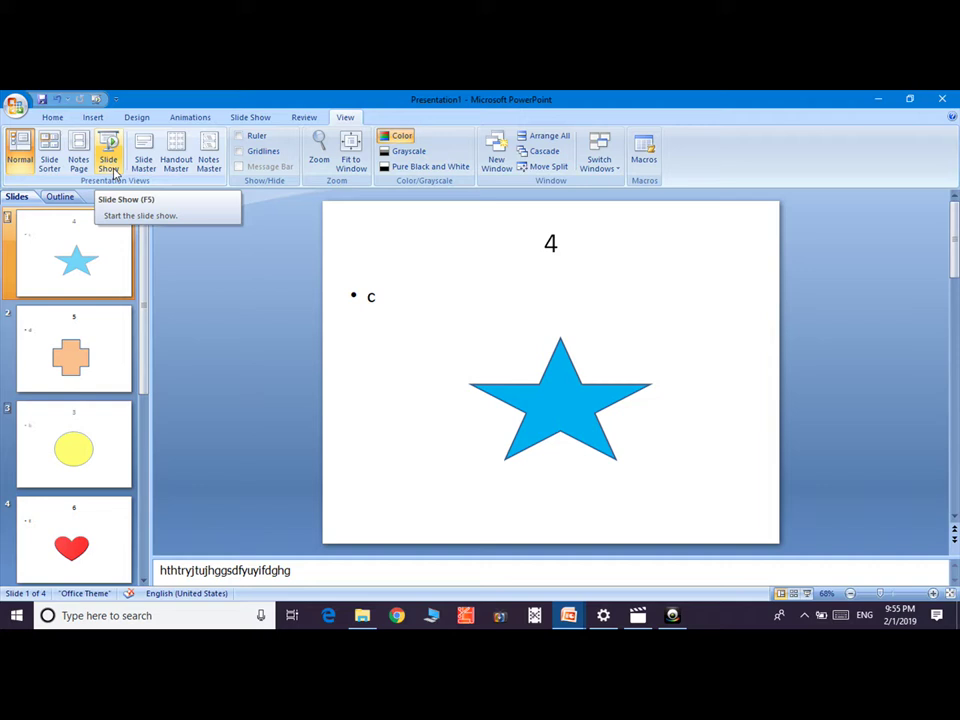
{"action": "left_click", "coordinate": [112, 168]}
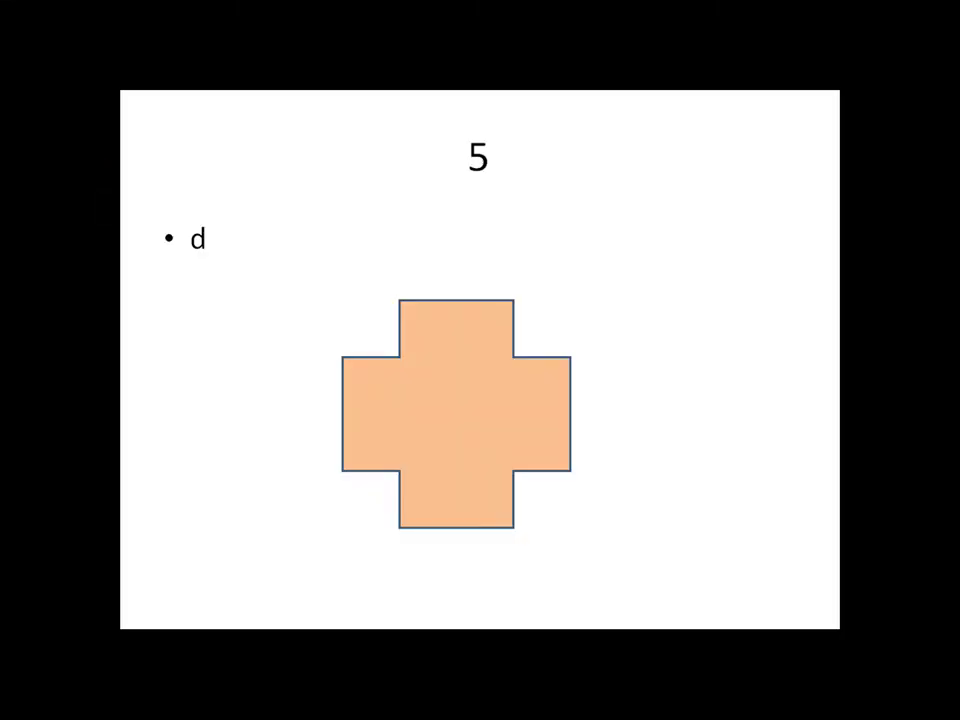
{"action": "key", "text": "Escape"}
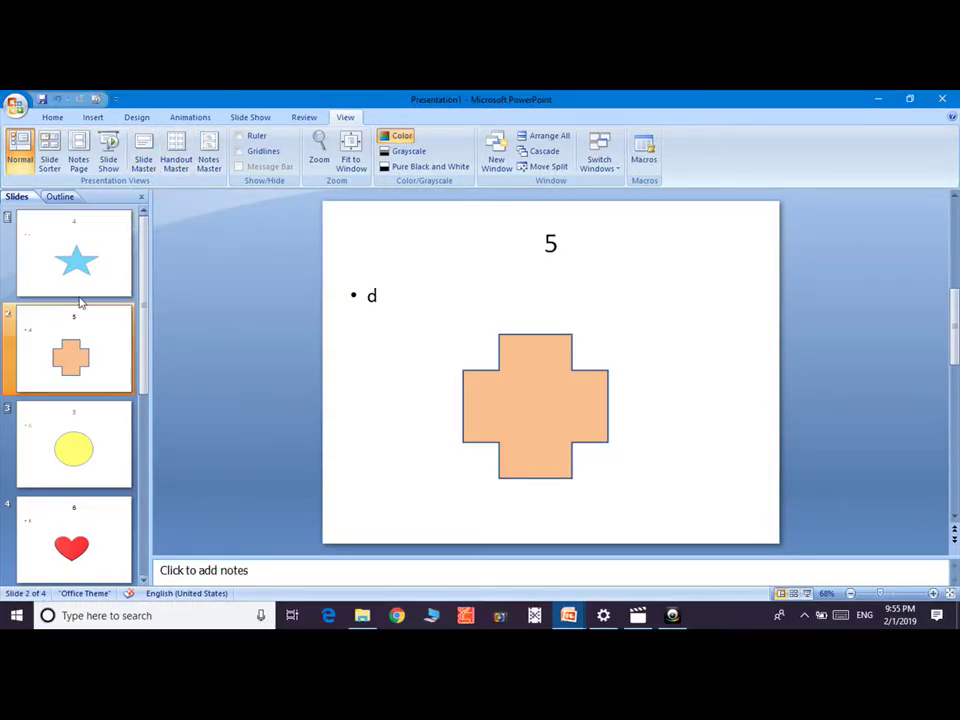
{"action": "left_click", "coordinate": [75, 290]}
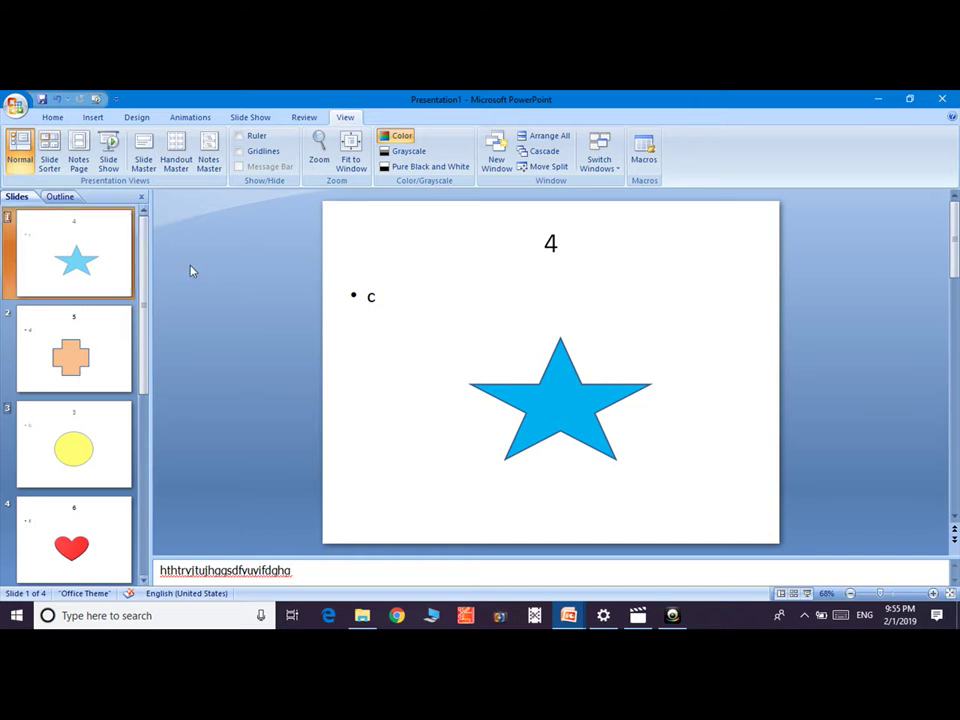
{"action": "left_click_drag", "start_coordinate": [49, 251], "coordinate": [75, 257]}
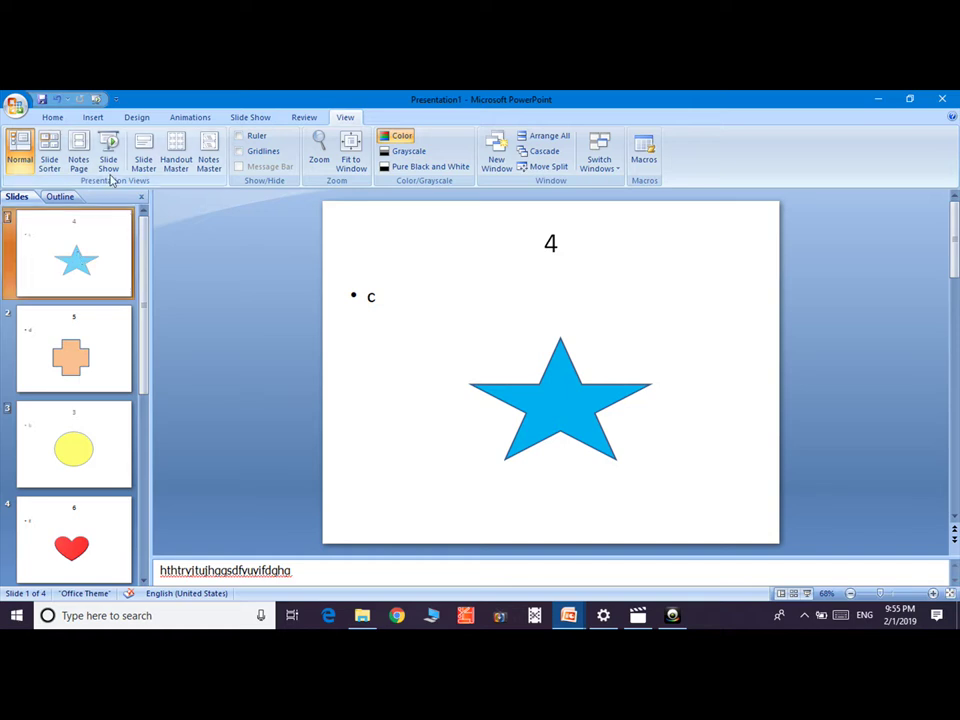
In the Slide Master, set the theme fonts to Lucida Sans and Book Antiqua
{"action": "left_click", "coordinate": [143, 155]}
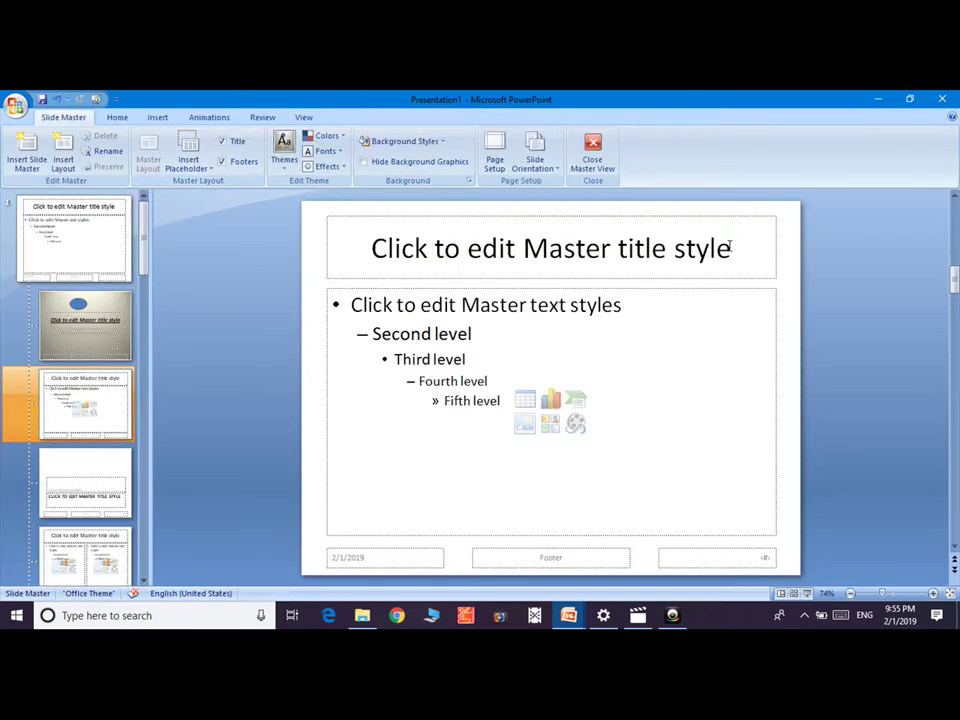
{"action": "left_click_drag", "start_coordinate": [730, 247], "coordinate": [365, 280]}
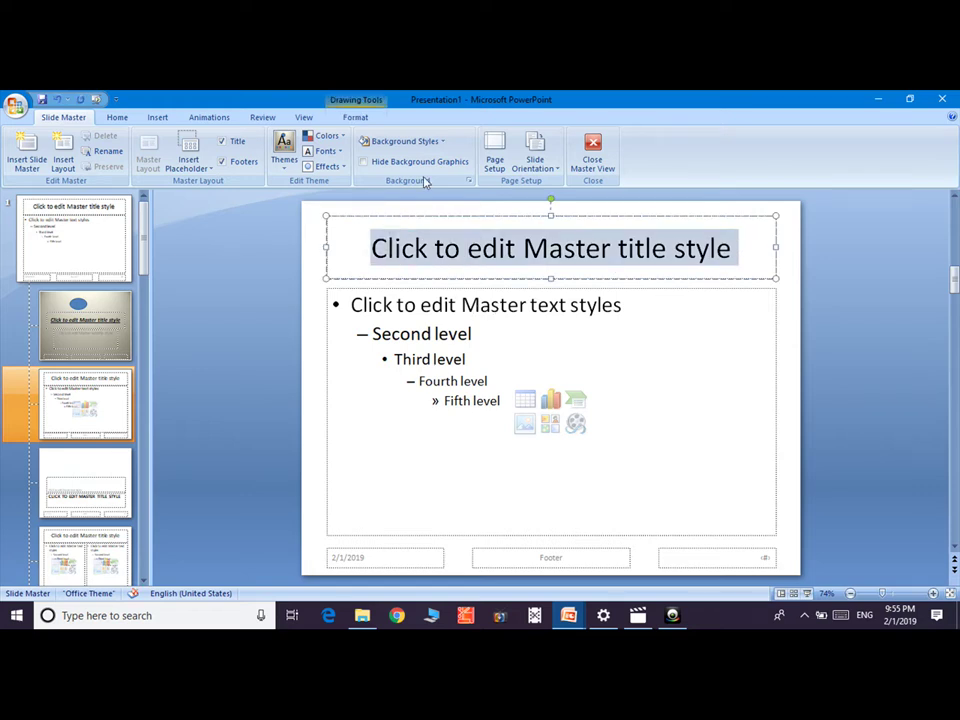
{"action": "left_click", "coordinate": [338, 155]}
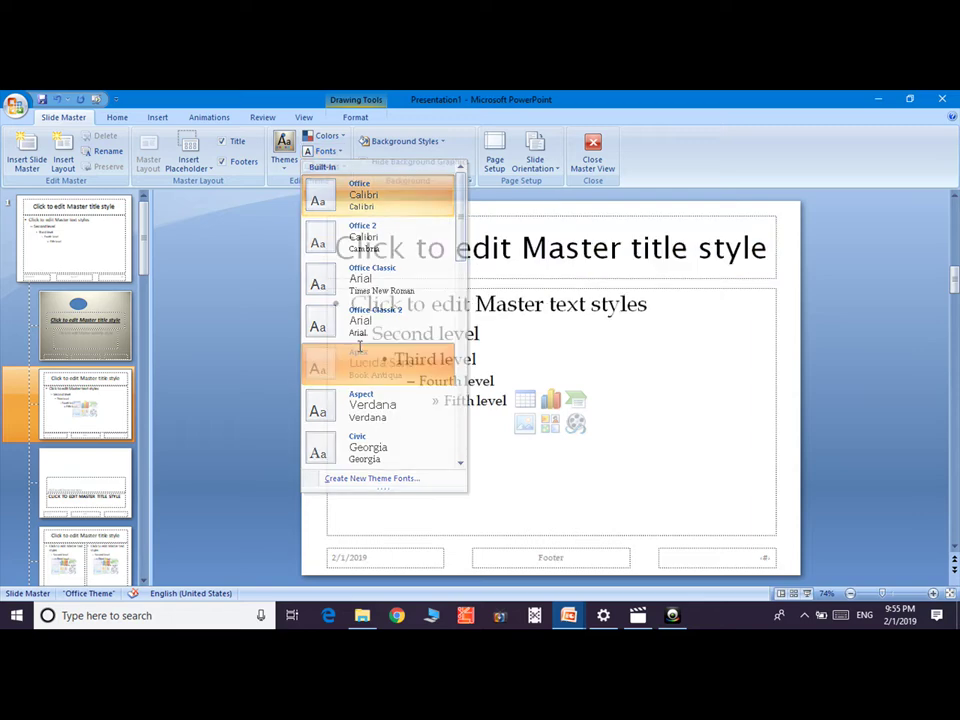
{"action": "left_click", "coordinate": [362, 195]}
Apply a different theme effects style and colour scheme to the master
{"action": "left_click", "coordinate": [327, 166]}
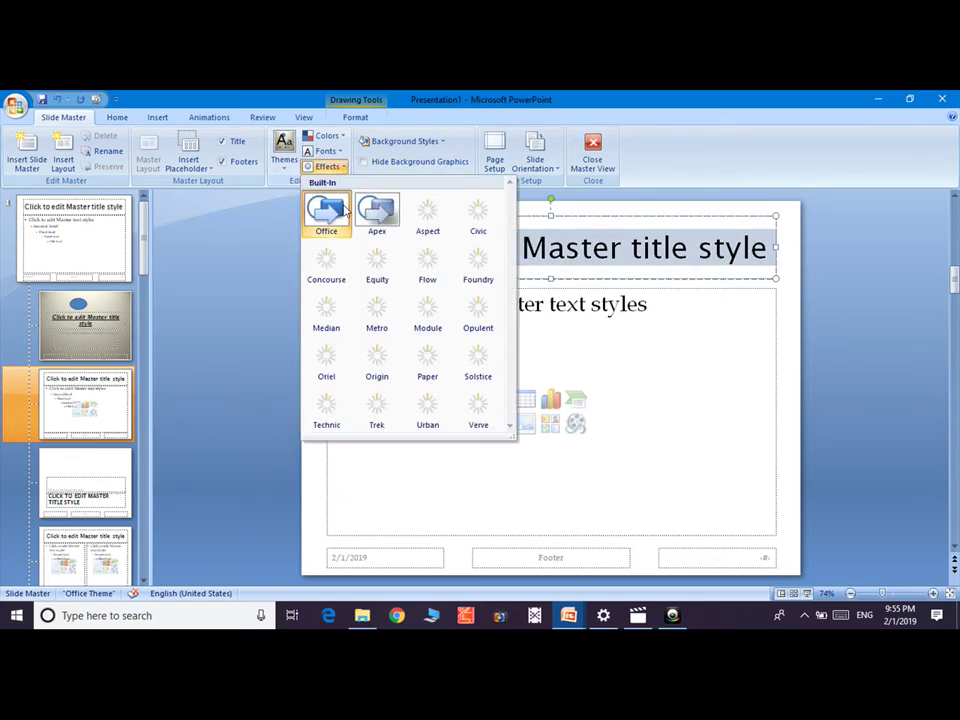
{"action": "left_click", "coordinate": [364, 320]}
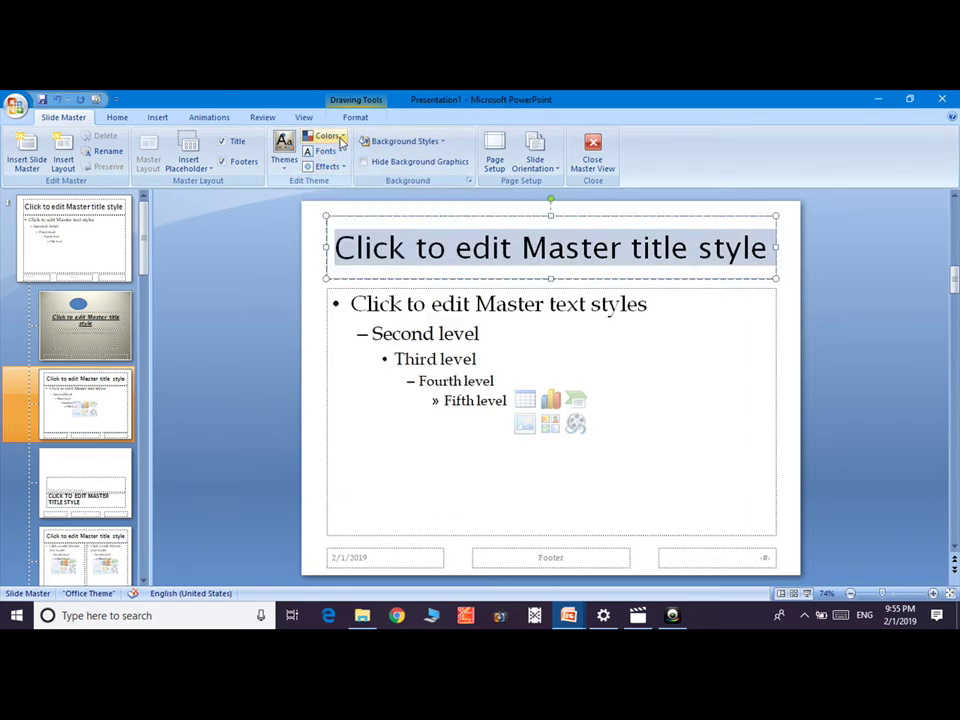
{"action": "left_click", "coordinate": [340, 142]}
{"action": "left_click", "coordinate": [332, 378]}
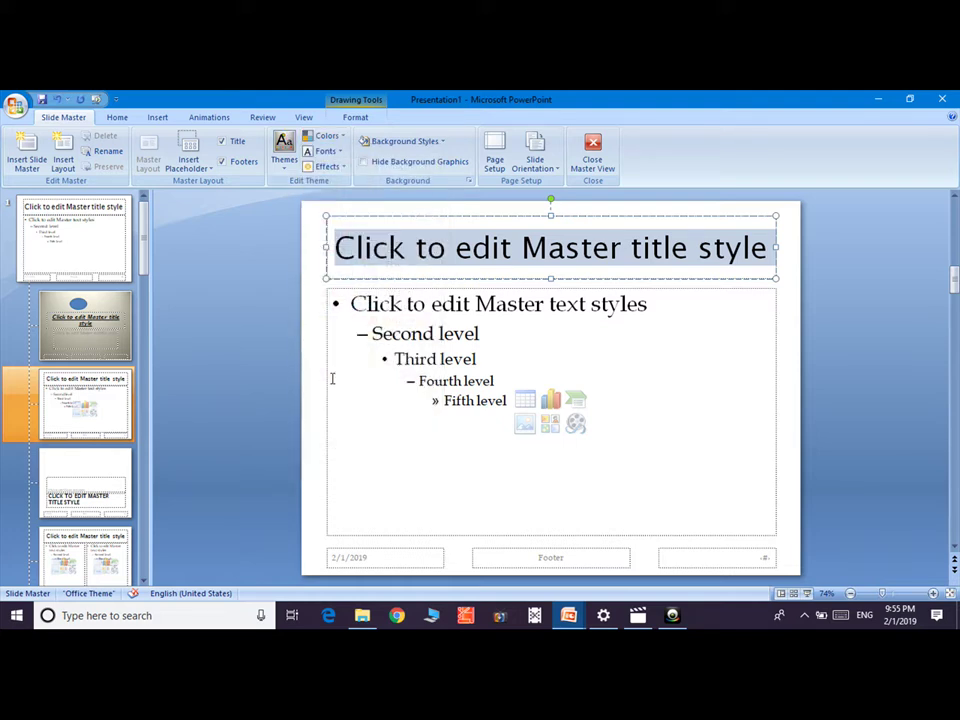
Make the master title bold and italic
{"action": "left_click", "coordinate": [120, 117]}
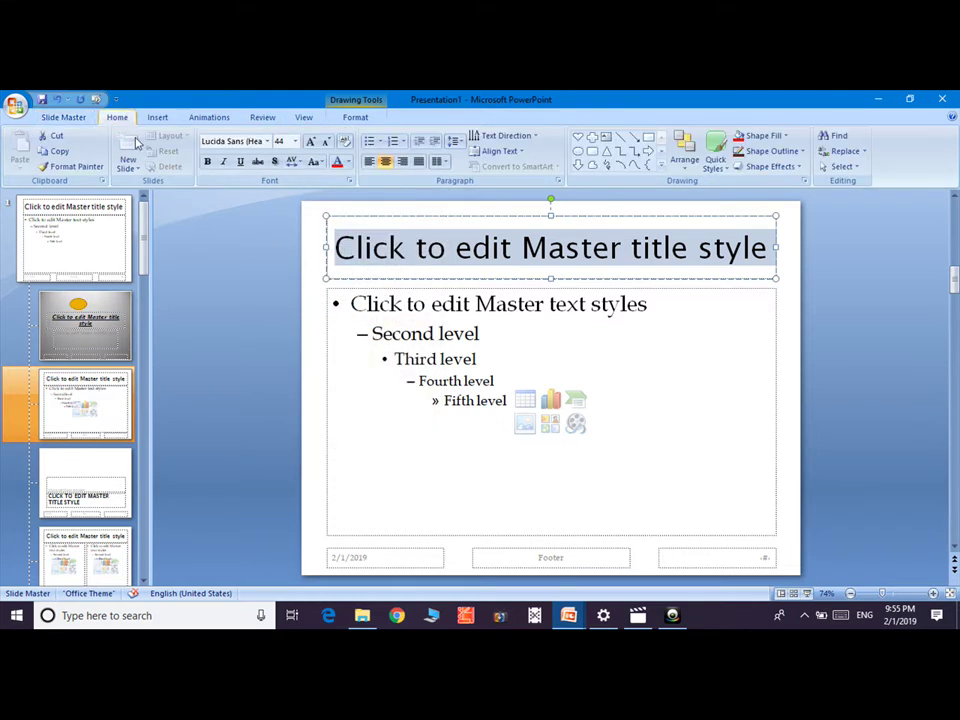
{"action": "left_click", "coordinate": [206, 163]}
{"action": "left_click", "coordinate": [223, 162]}
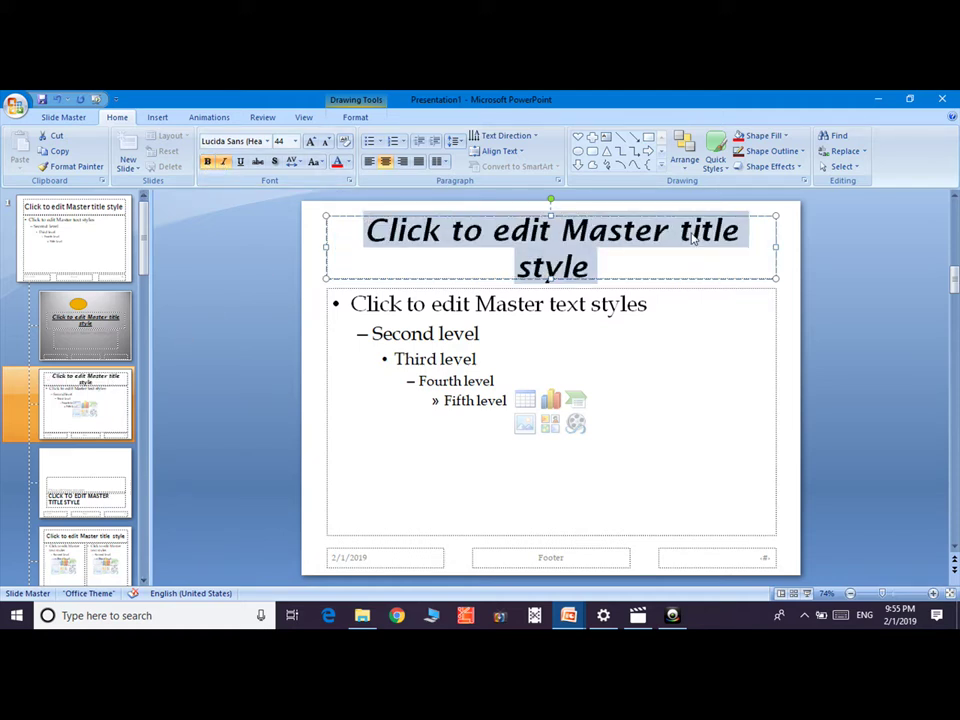
Make all five levels of master body text bold and italic
{"action": "left_click", "coordinate": [482, 356]}
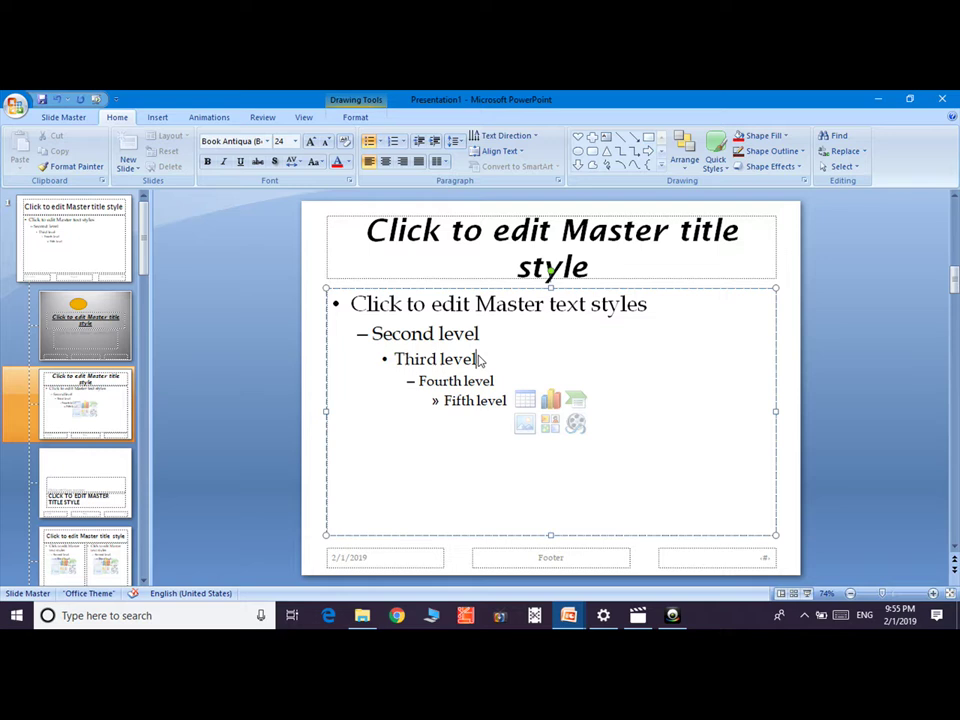
{"action": "left_click", "coordinate": [335, 303]}
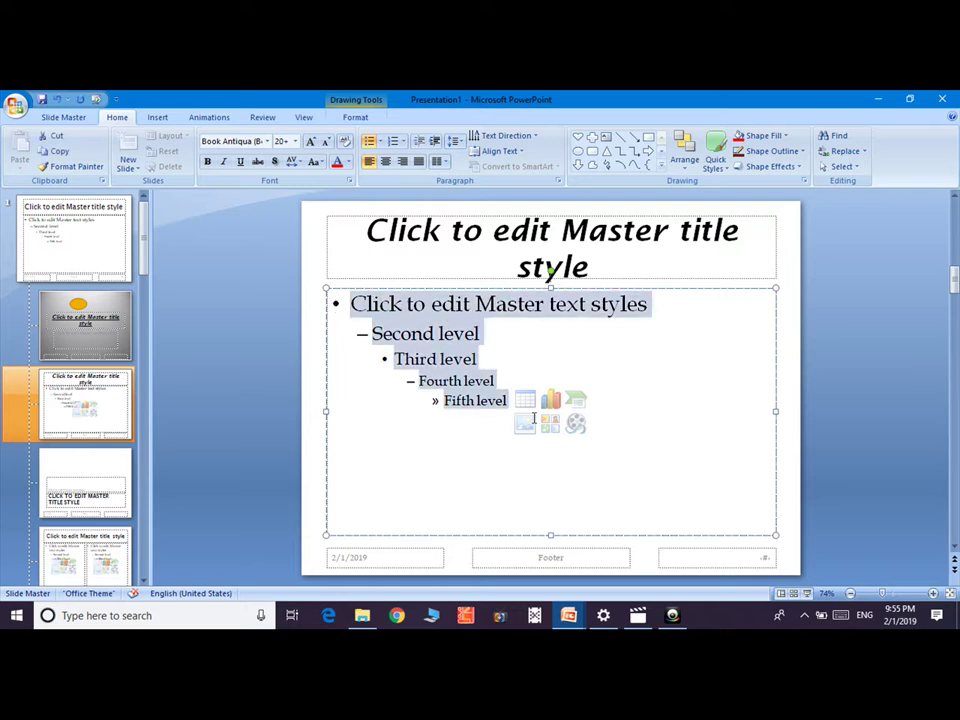
{"action": "left_click", "coordinate": [207, 161]}
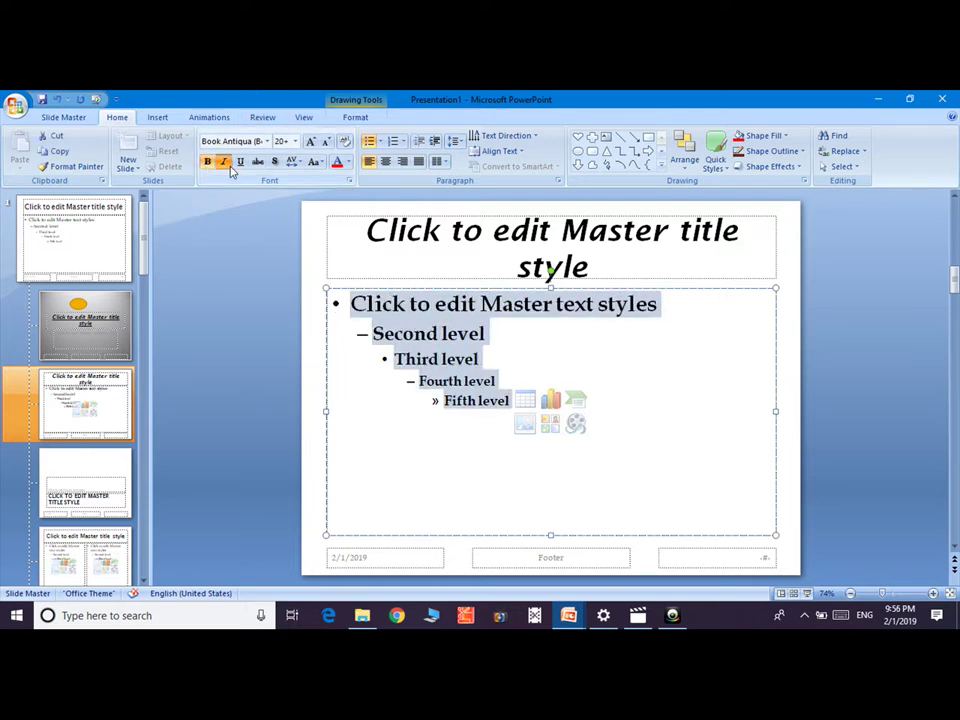
{"action": "left_click", "coordinate": [224, 162]}
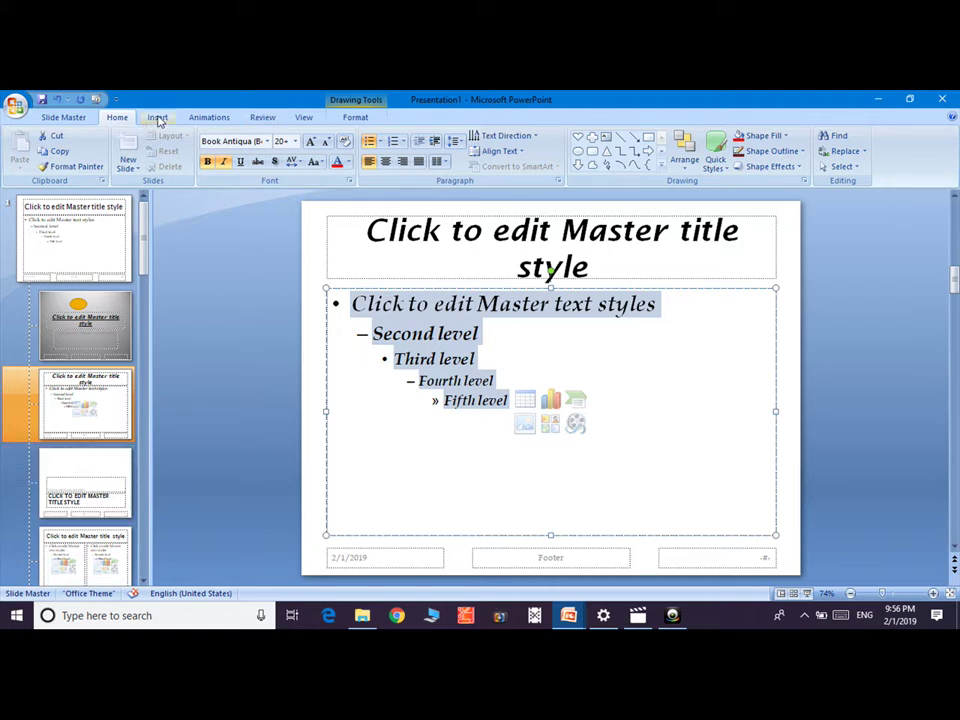
{"action": "left_click", "coordinate": [158, 118]}
Draw a diamond shape in the master layout's content area
{"action": "left_click", "coordinate": [148, 150]}
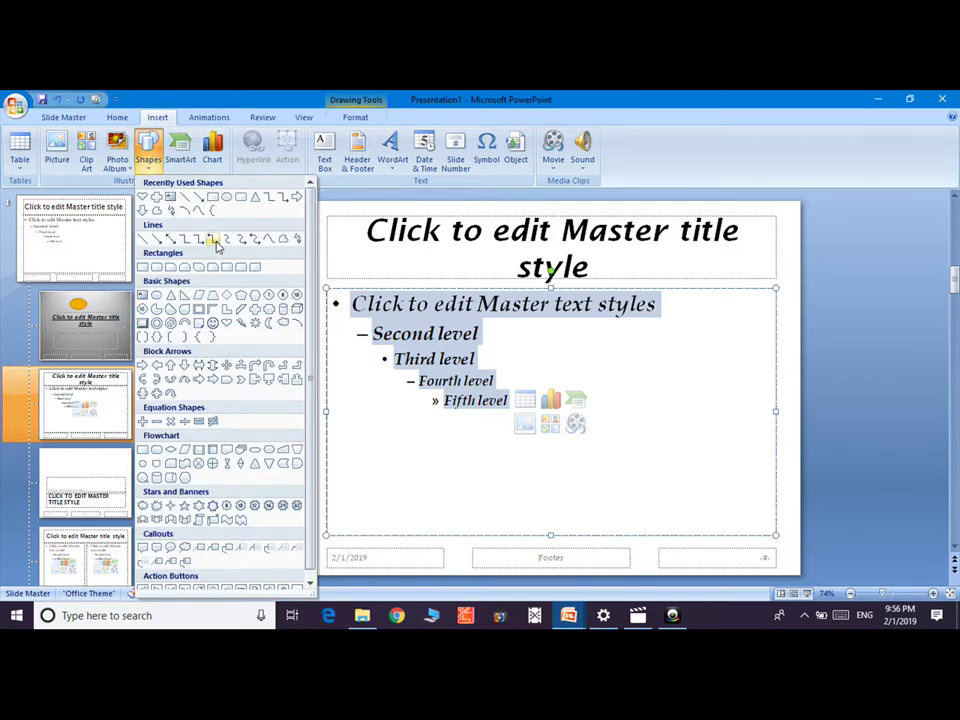
{"action": "left_click", "coordinate": [228, 296]}
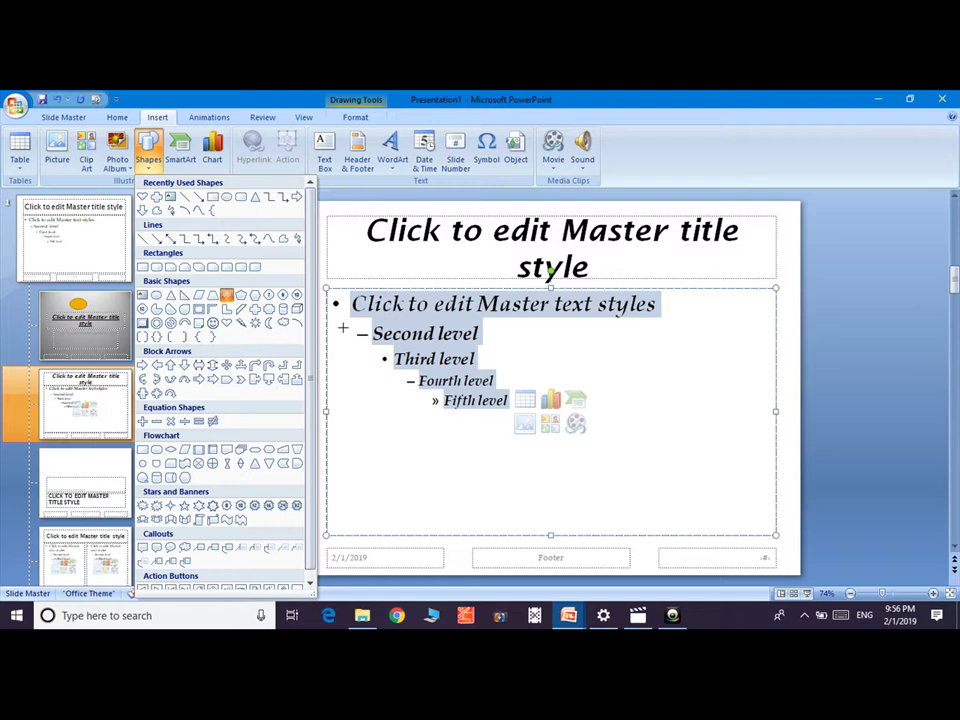
{"action": "left_click_drag", "start_coordinate": [505, 428], "coordinate": [595, 500]}
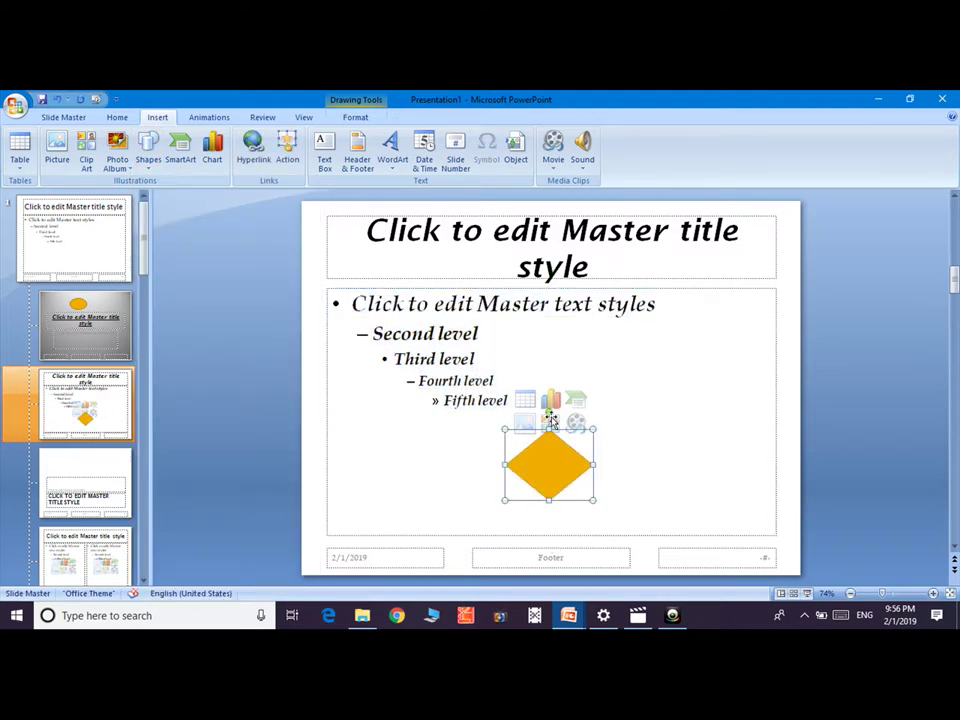
Close Master View and go to the slide with the pink cross
{"action": "left_click", "coordinate": [62, 117]}
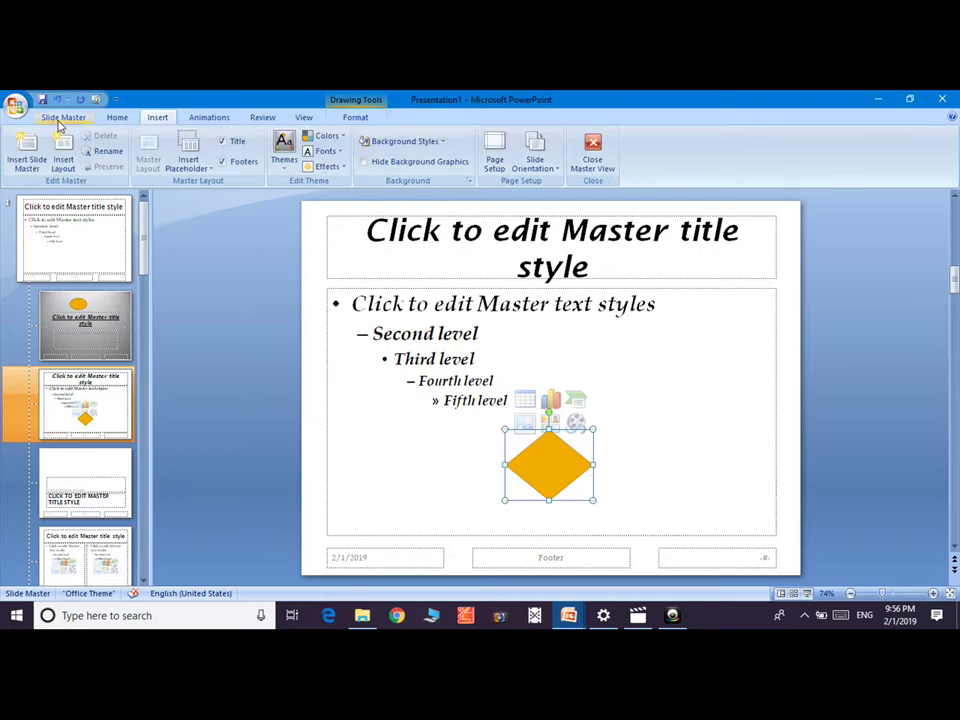
{"action": "left_click", "coordinate": [583, 152]}
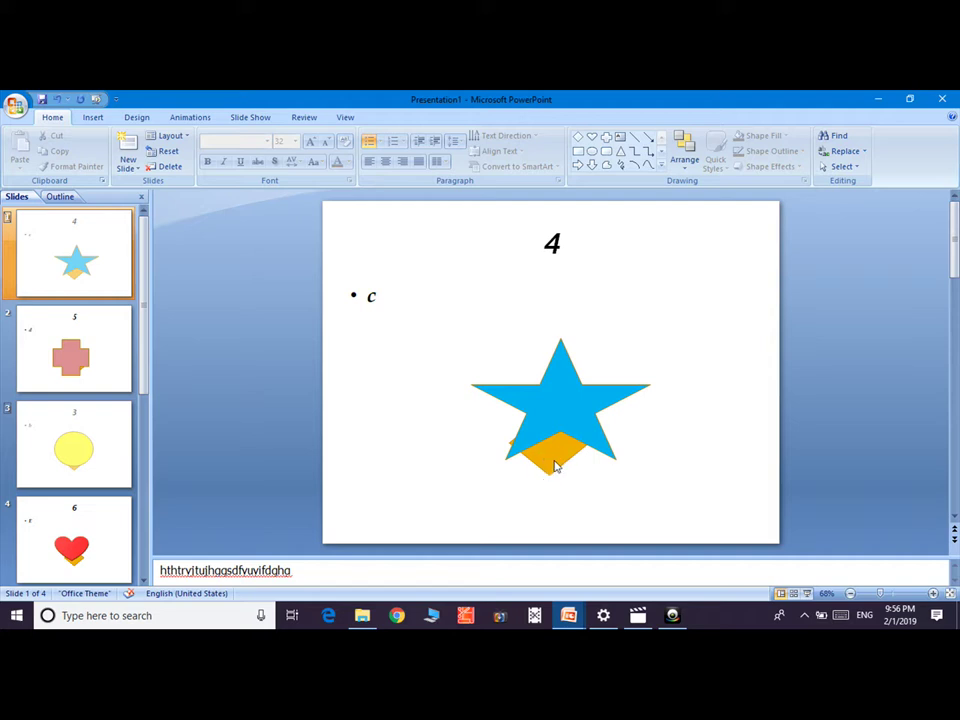
{"action": "left_click", "coordinate": [103, 349]}
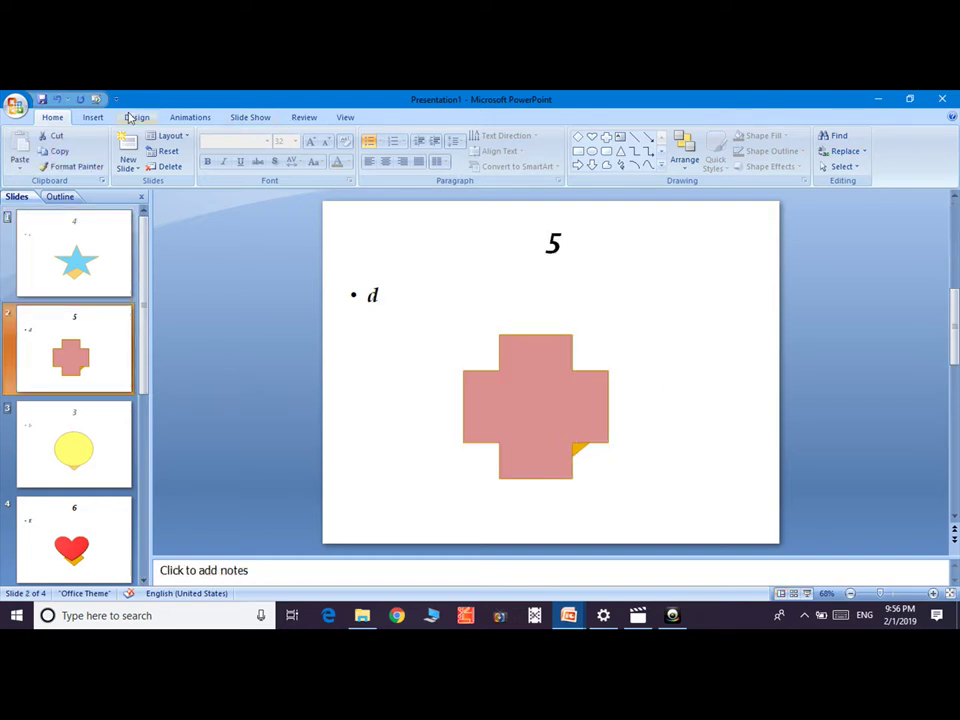
In the Slide Master, drag the orange diamond down and to the left
{"action": "left_click", "coordinate": [343, 119]}
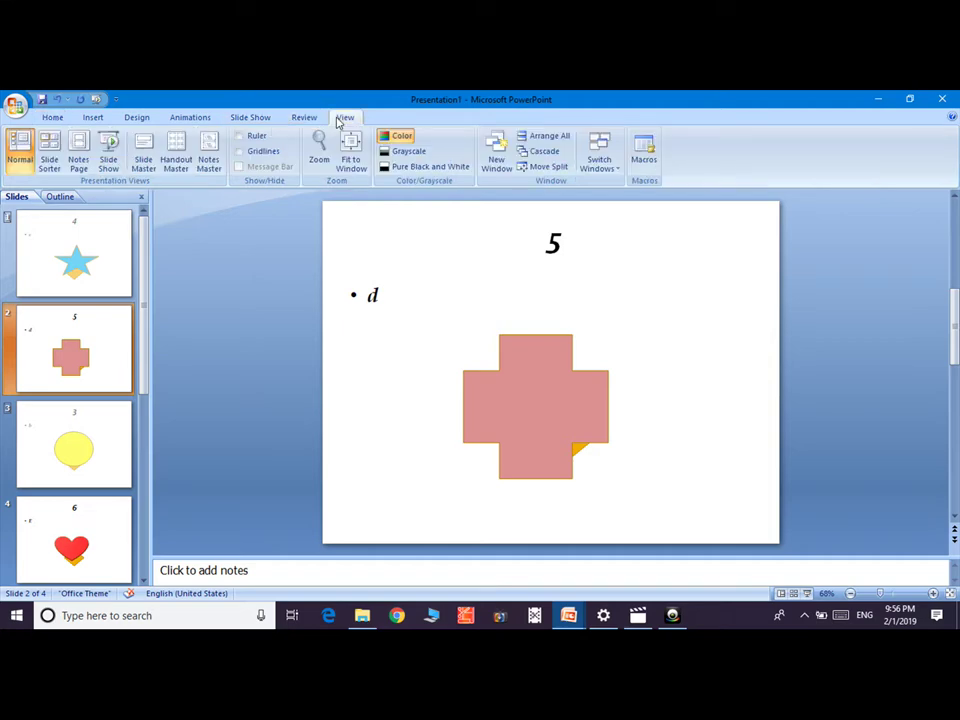
{"action": "left_click", "coordinate": [143, 165]}
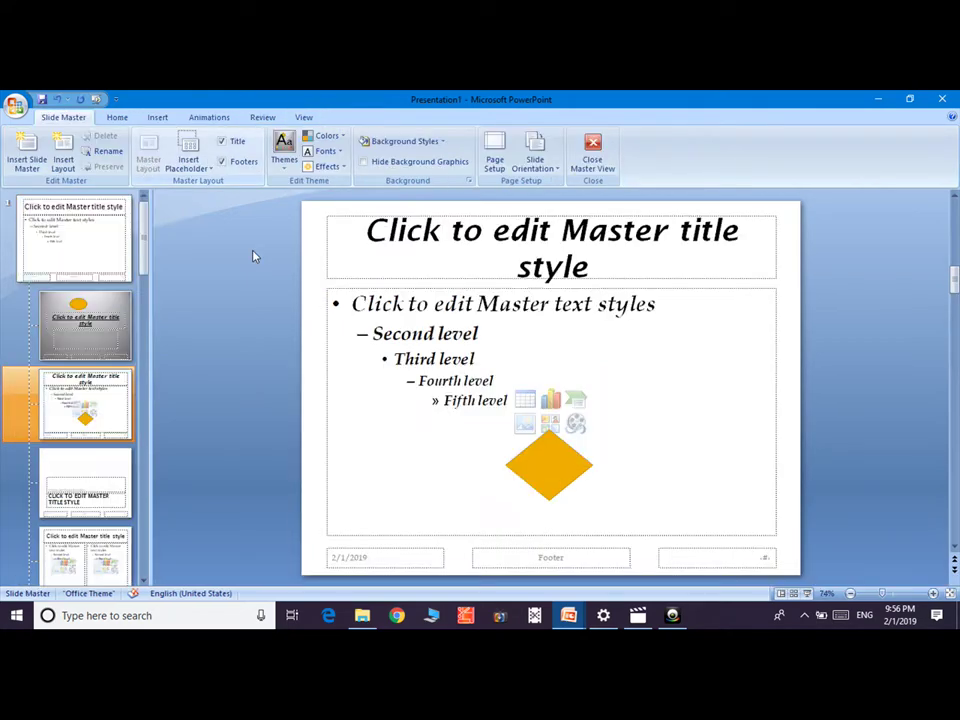
{"action": "left_click", "coordinate": [557, 474]}
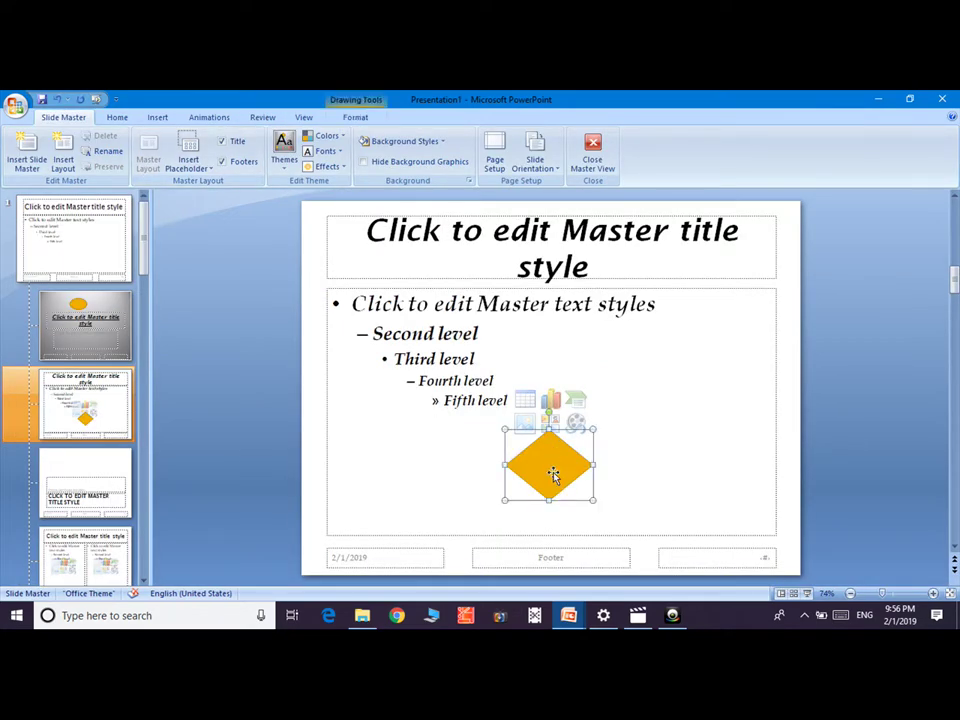
{"action": "left_click_drag", "start_coordinate": [557, 474], "coordinate": [473, 492]}
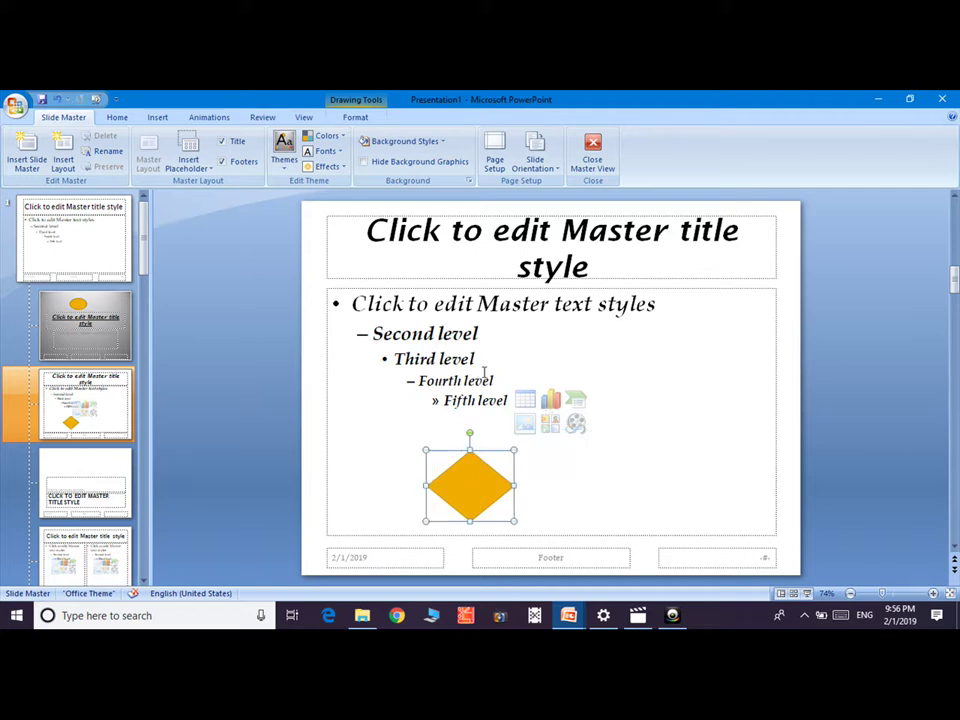
Close Master View and view the yellow circle slide, then the red heart slide
{"action": "left_click", "coordinate": [593, 152]}
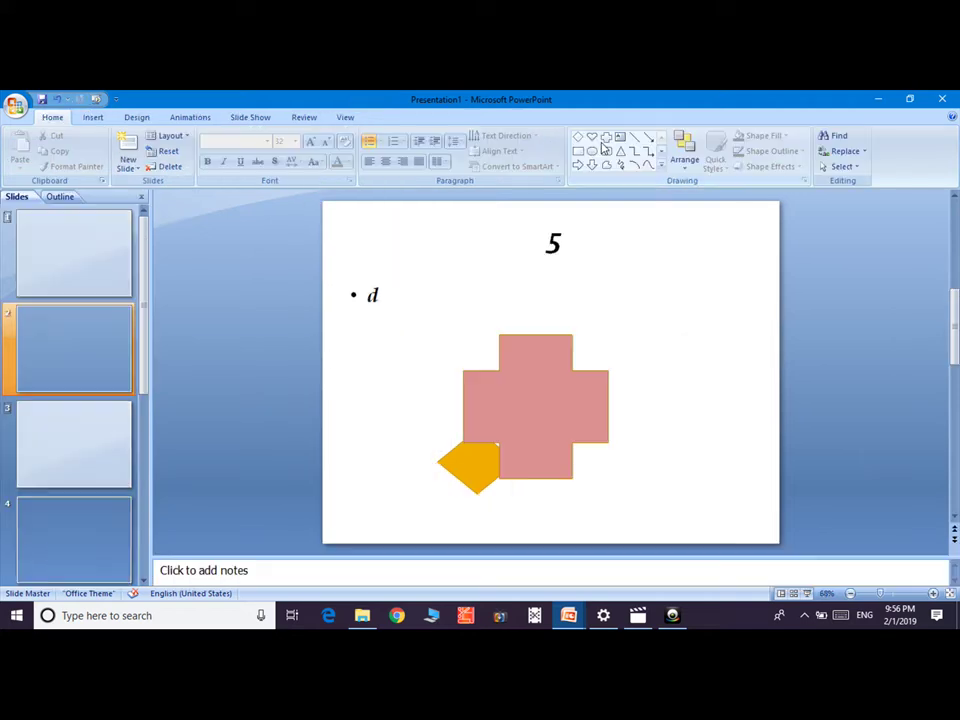
{"action": "left_click", "coordinate": [68, 430]}
{"action": "left_click", "coordinate": [69, 523]}
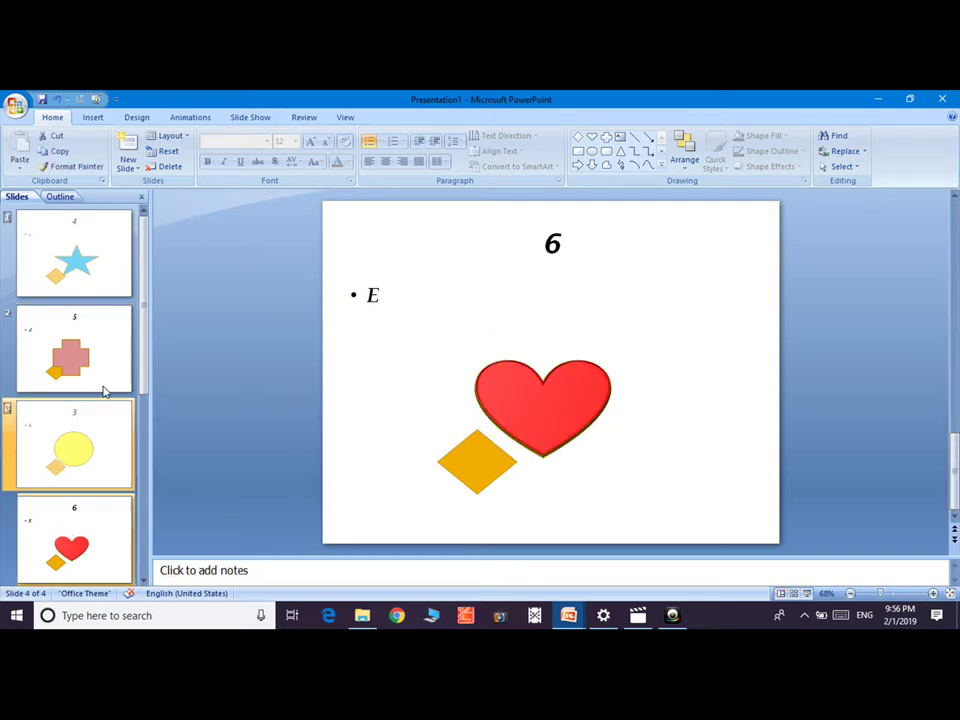
Delete the orange diamond from the Slide Master layout and close Master View
{"action": "left_click", "coordinate": [75, 250]}
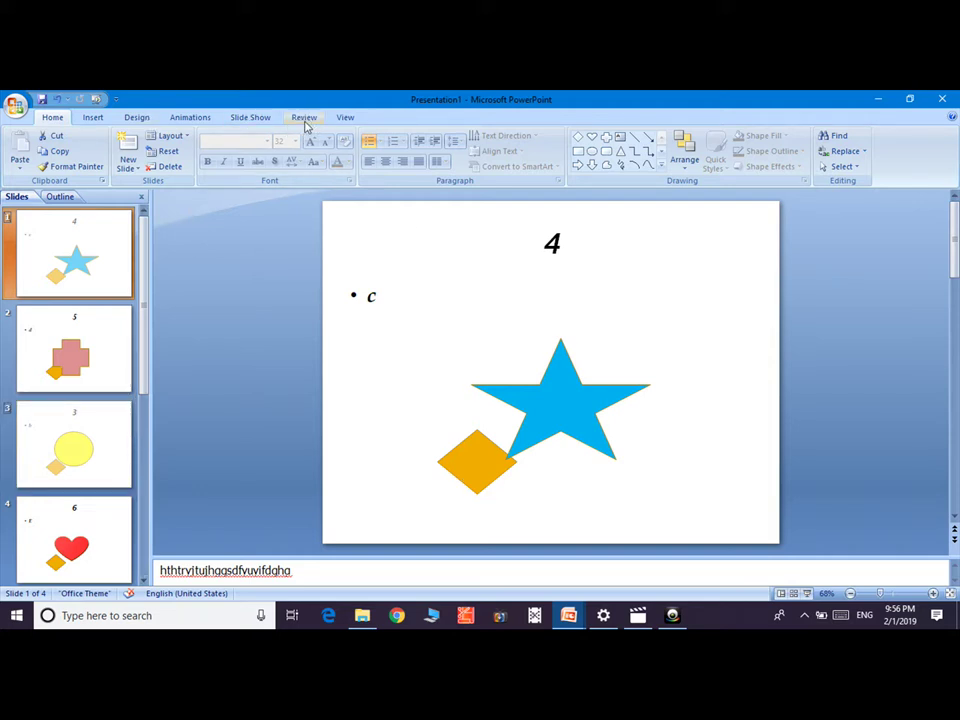
{"action": "left_click", "coordinate": [343, 118]}
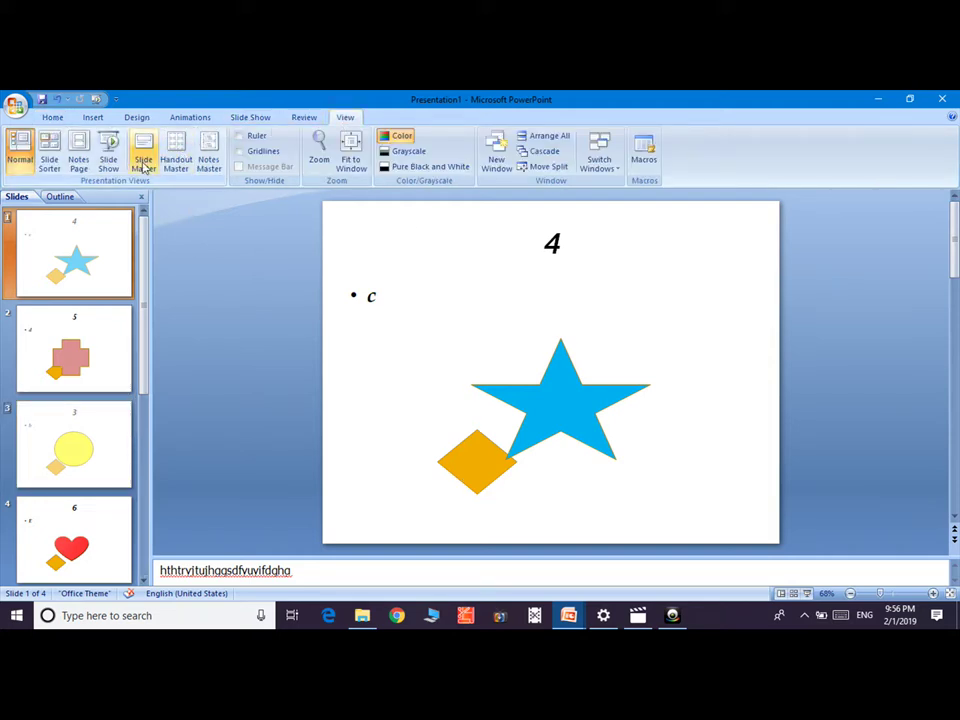
{"action": "left_click", "coordinate": [143, 160]}
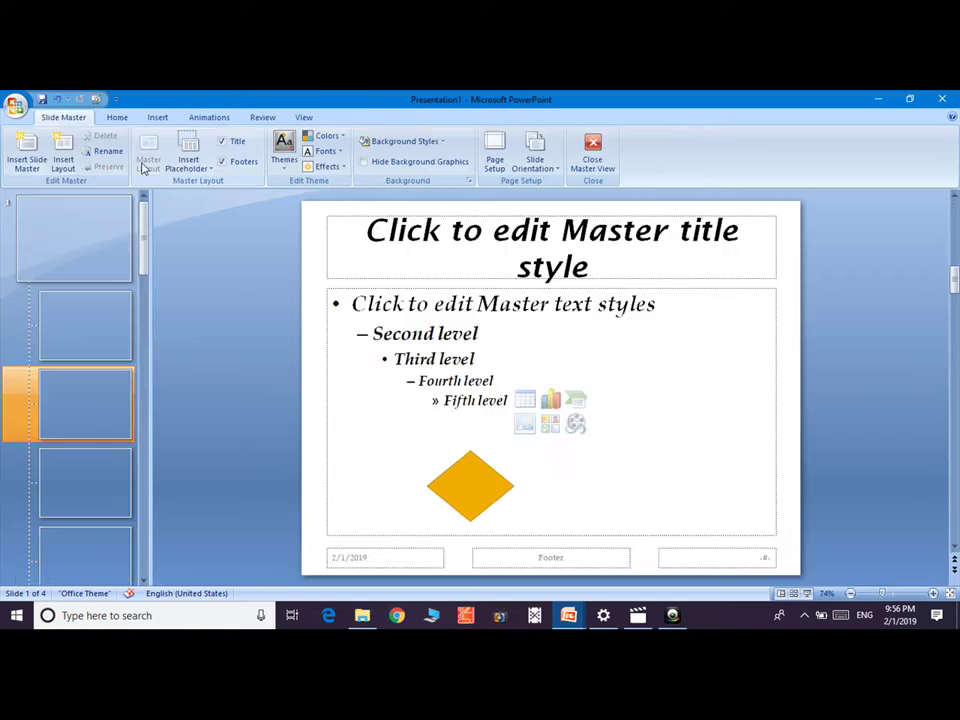
{"action": "left_click", "coordinate": [463, 465]}
{"action": "key", "text": "Delete"}
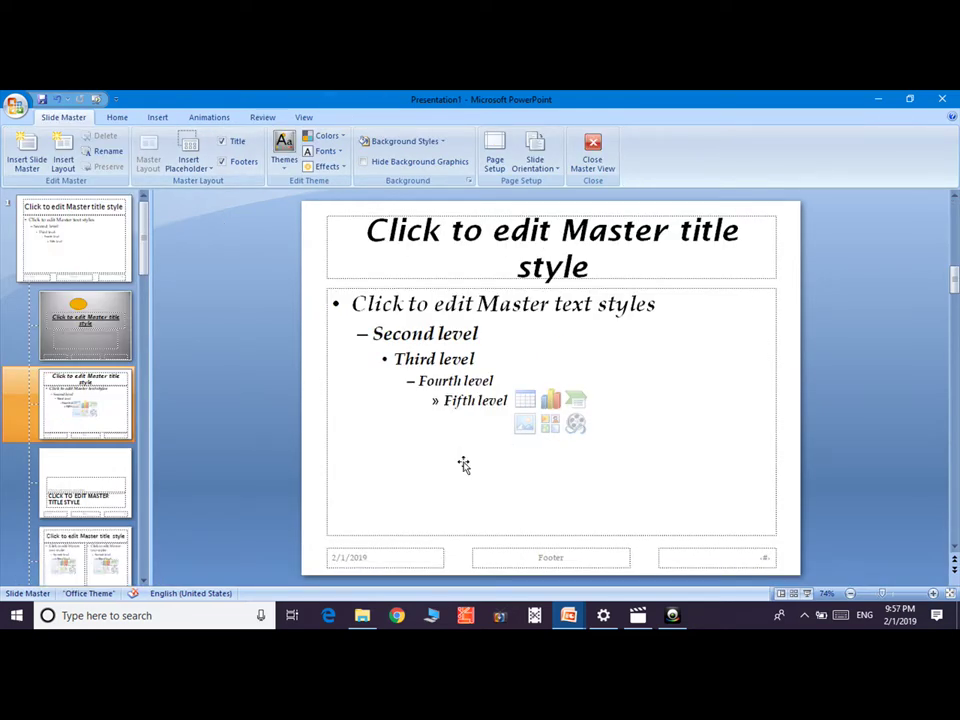
{"action": "left_click", "coordinate": [588, 150]}
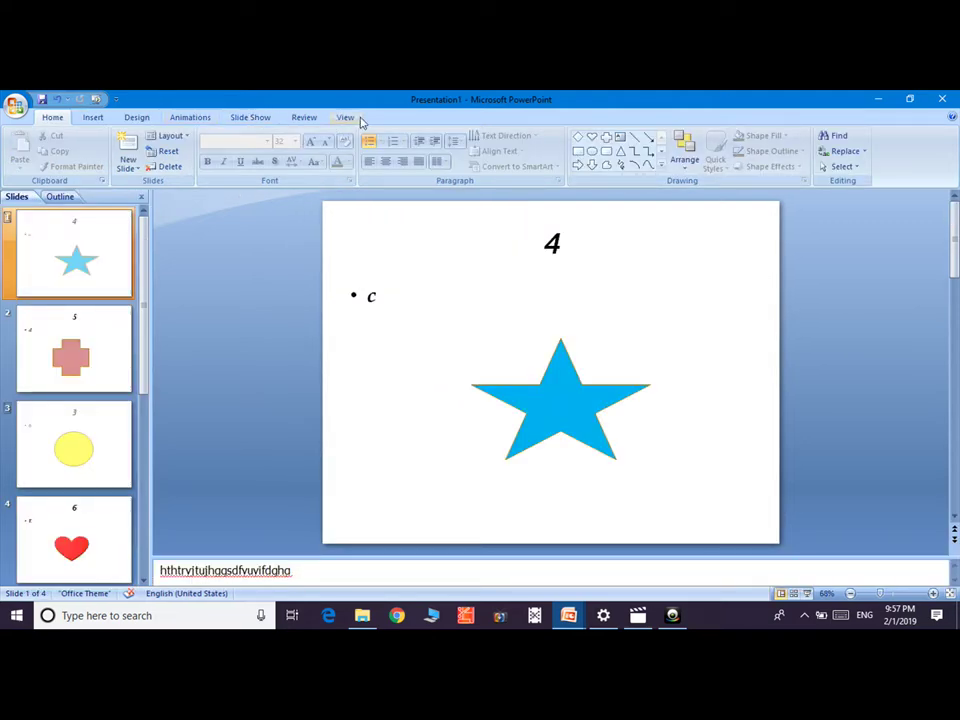
Open the Handout Master, then open and cancel the Save Current Theme dialog
{"action": "left_click", "coordinate": [357, 118]}
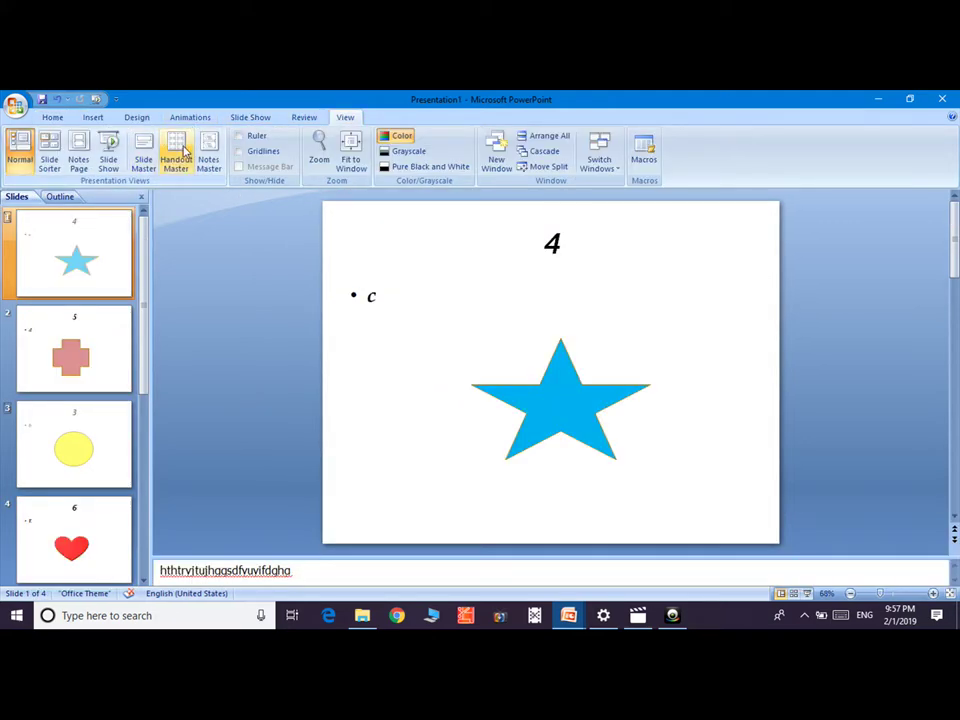
{"action": "left_click", "coordinate": [182, 152]}
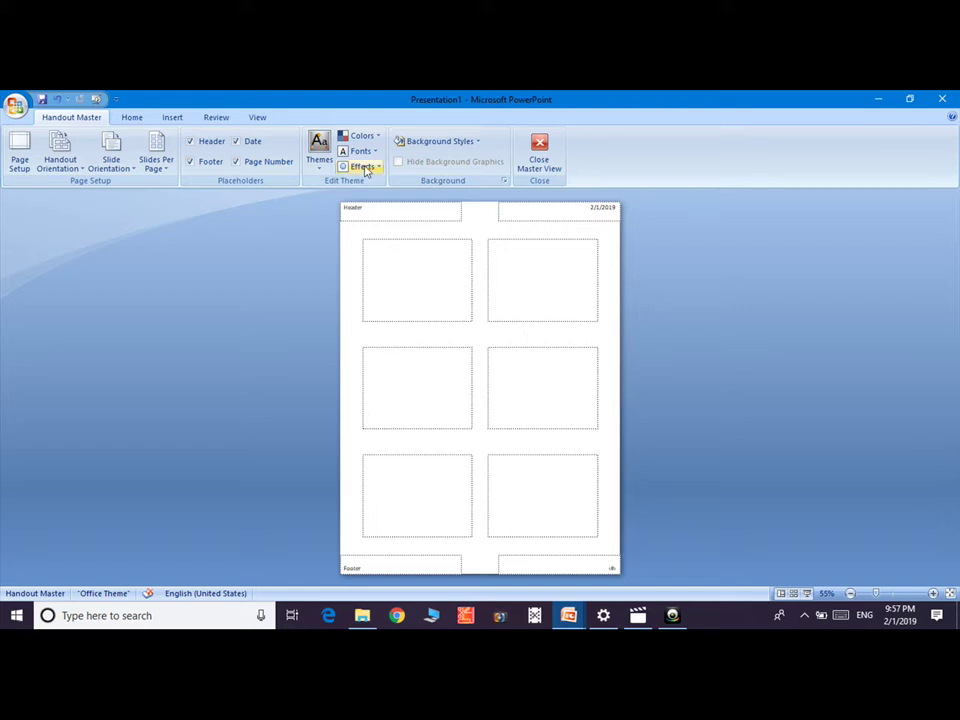
{"action": "left_click", "coordinate": [315, 145]}
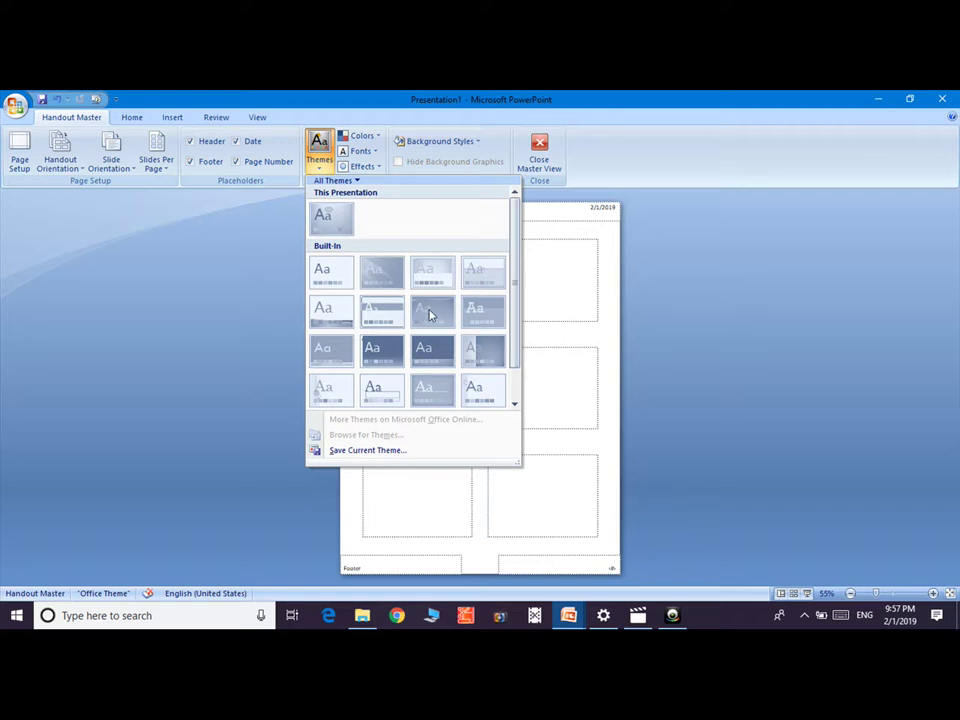
{"action": "left_click", "coordinate": [370, 450]}
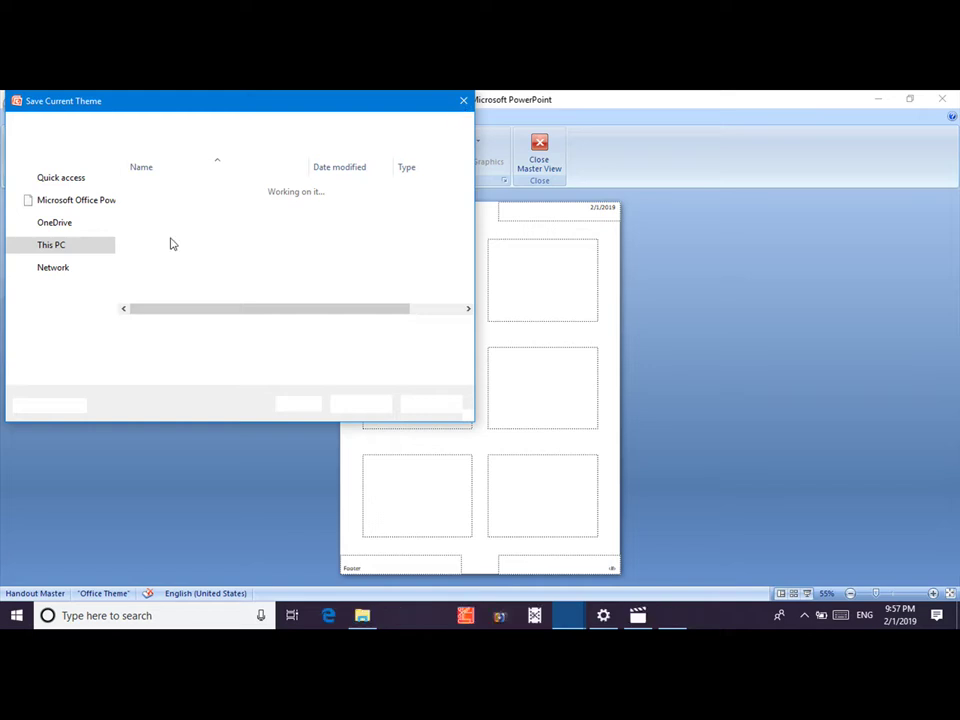
{"action": "left_click", "coordinate": [464, 101]}
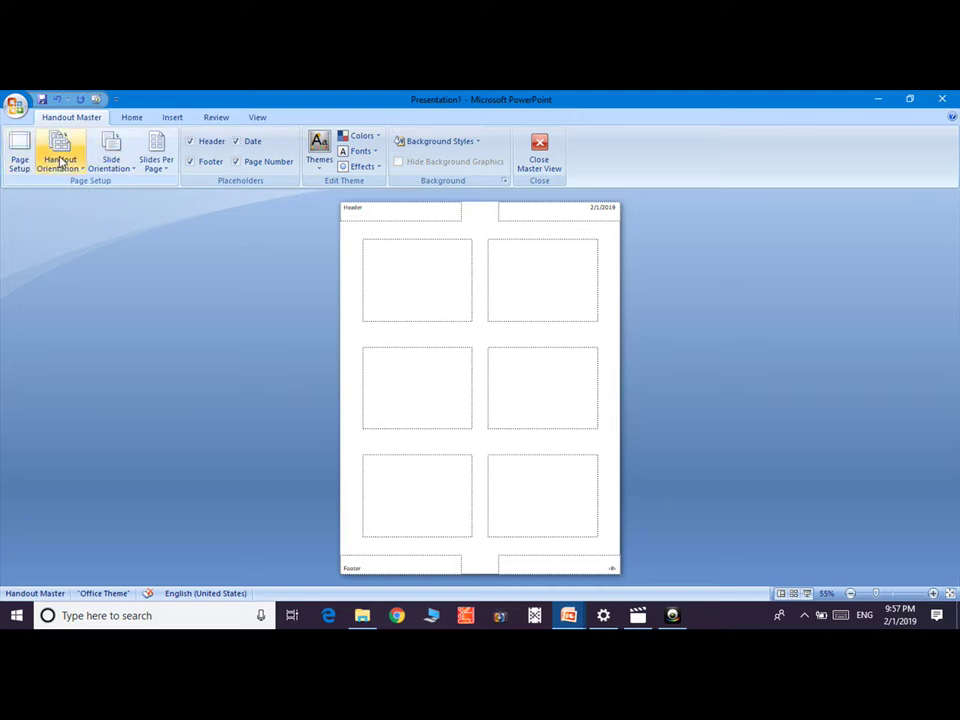
Set handout orientation to Landscape, close Page Setup unchanged, and exit the Handout Master
{"action": "left_click", "coordinate": [60, 162]}
{"action": "left_click", "coordinate": [85, 222]}
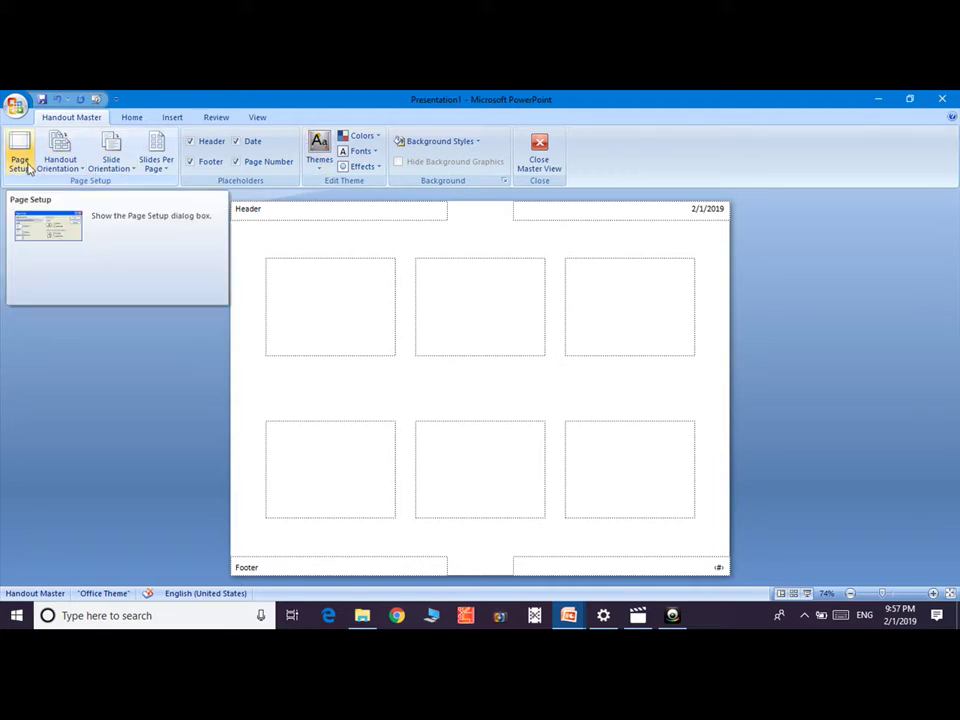
{"action": "left_click", "coordinate": [20, 160]}
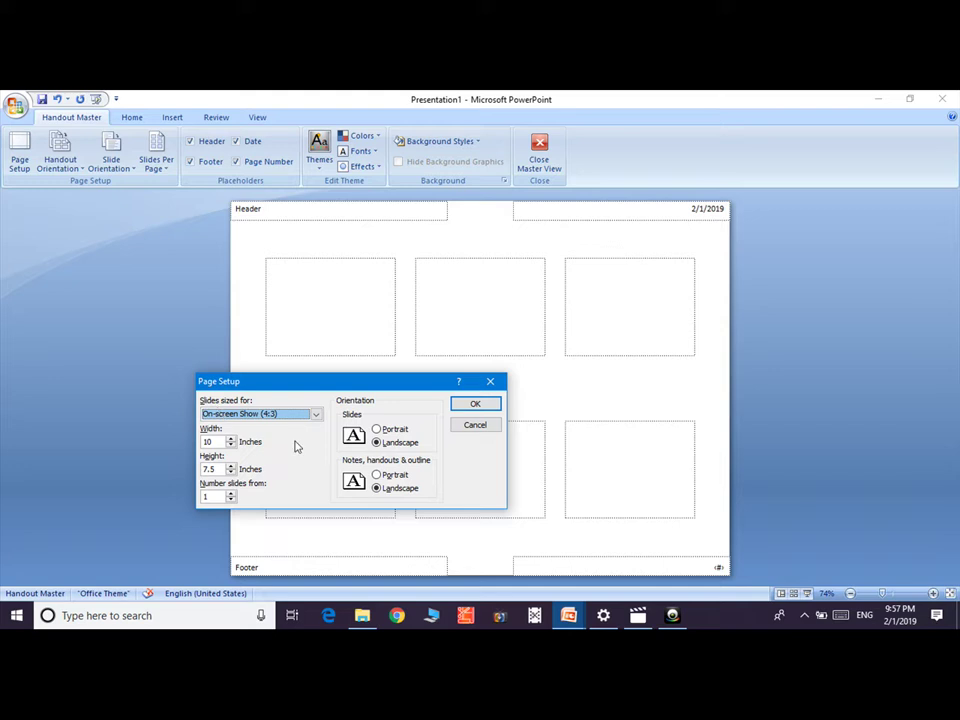
{"action": "left_click", "coordinate": [491, 382]}
{"action": "left_click", "coordinate": [539, 152]}
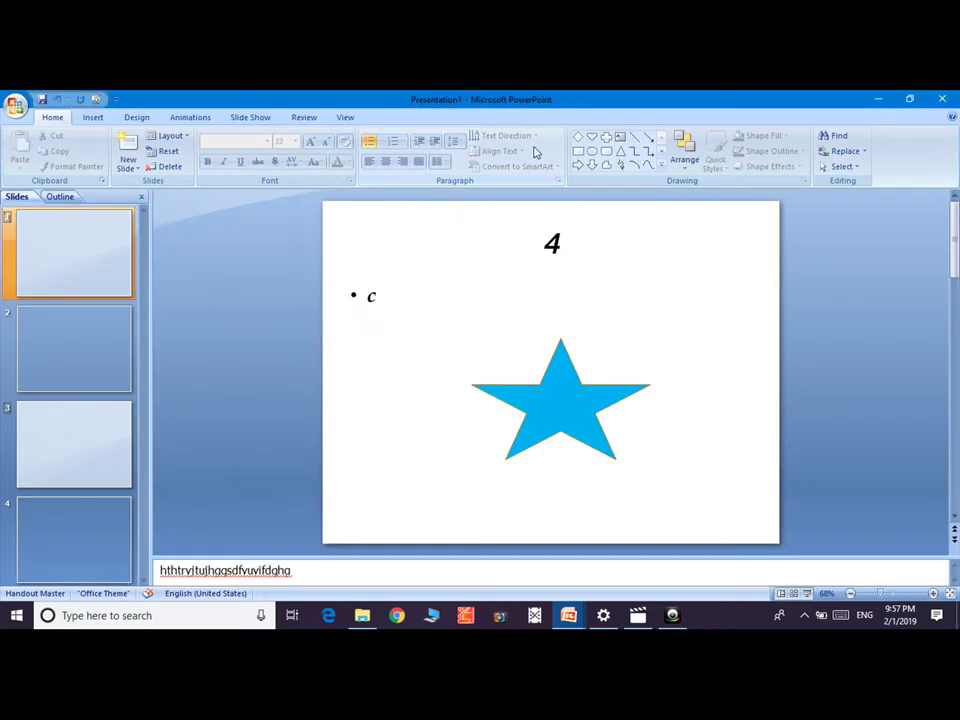
{"action": "left_click", "coordinate": [346, 118]}
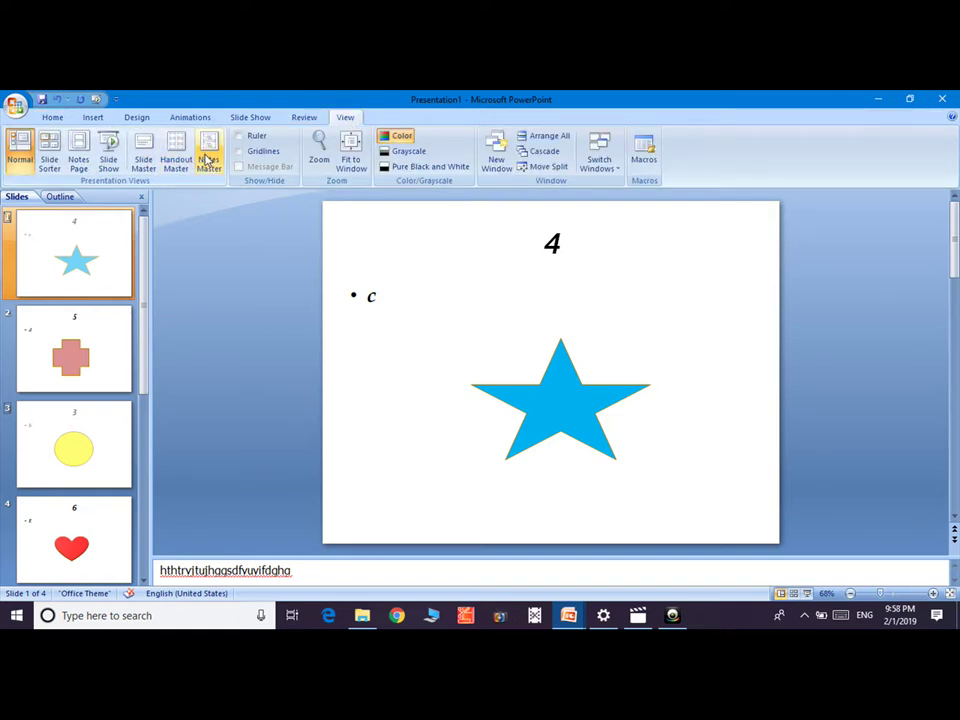
{"action": "left_click", "coordinate": [208, 160]}
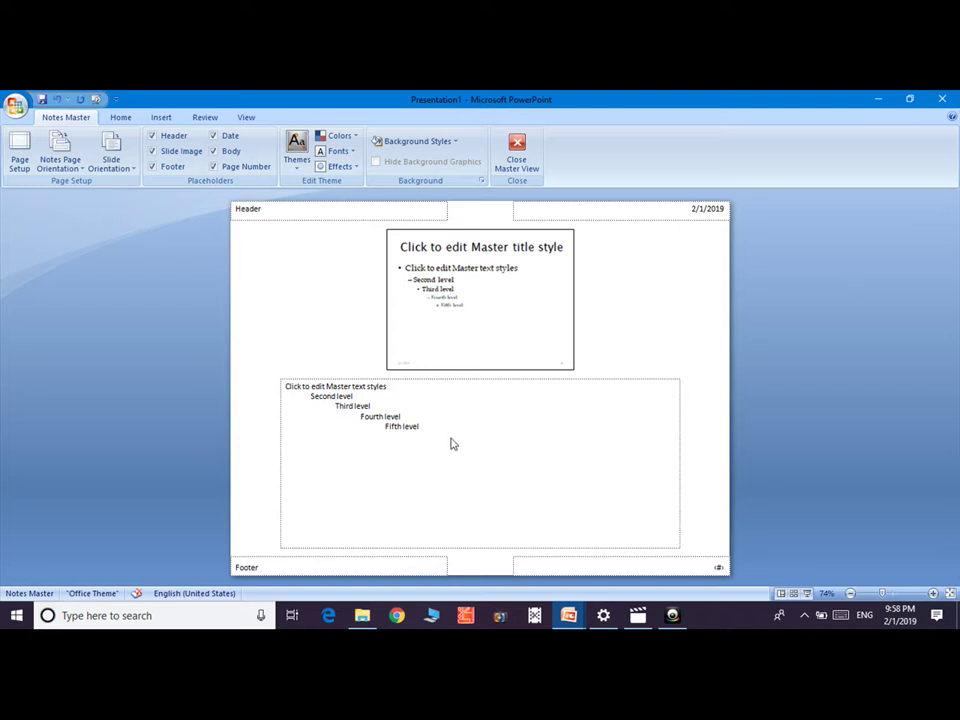
{"action": "left_click_drag", "start_coordinate": [426, 437], "coordinate": [300, 386]}
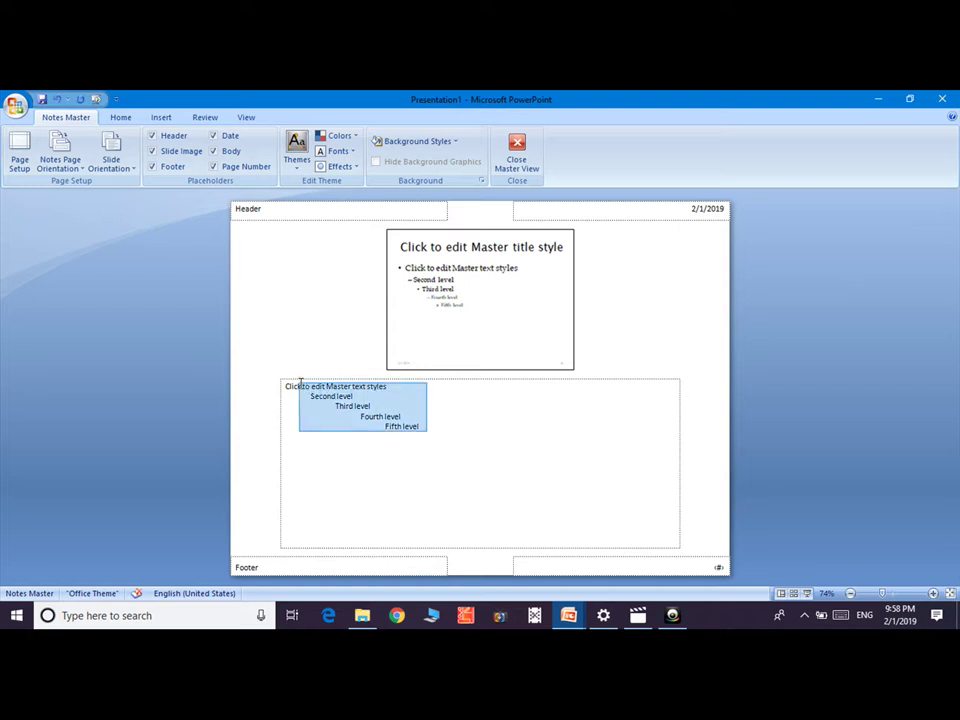
{"action": "left_click", "coordinate": [320, 400]}
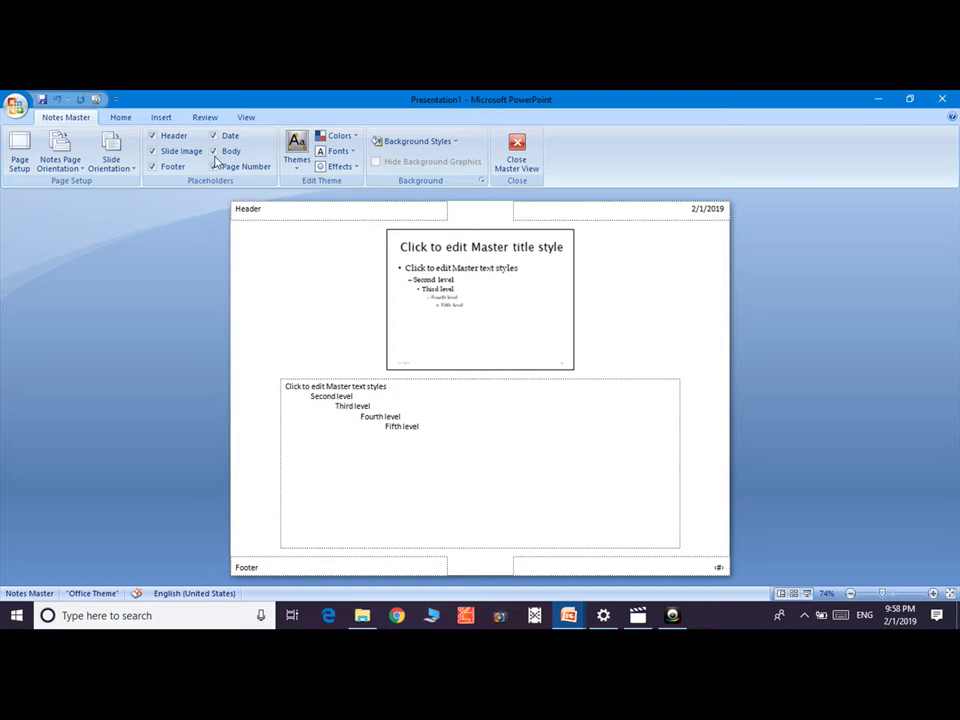
{"action": "left_click", "coordinate": [298, 155]}
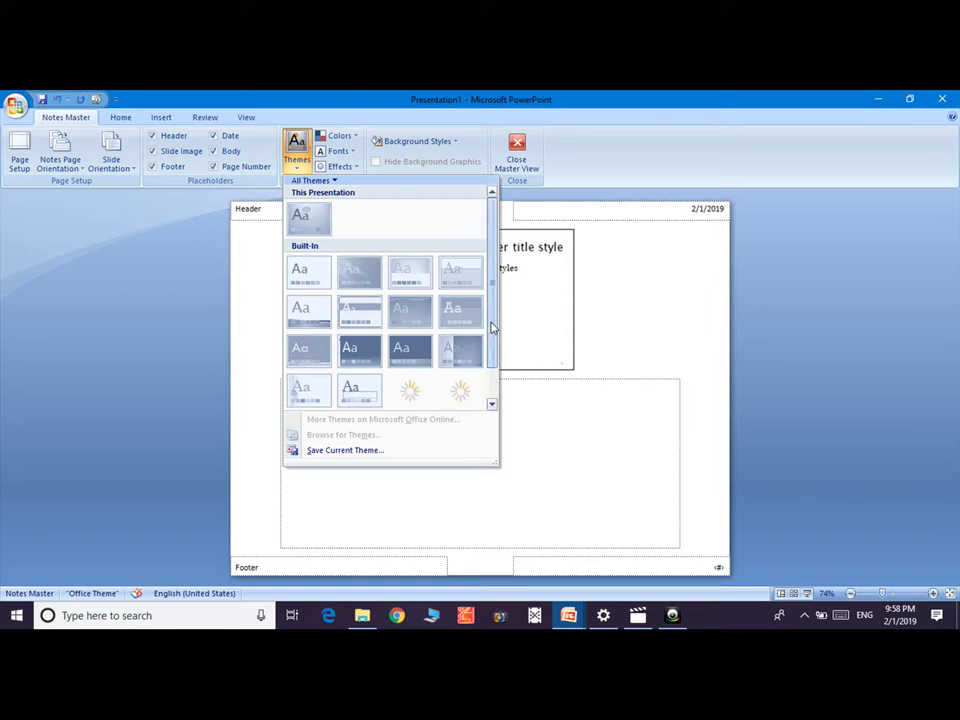
{"action": "scroll", "coordinate": [491, 330], "scroll_direction": "down", "scroll_amount": 1}
{"action": "scroll", "coordinate": [440, 289], "scroll_direction": "up", "scroll_amount": 1}
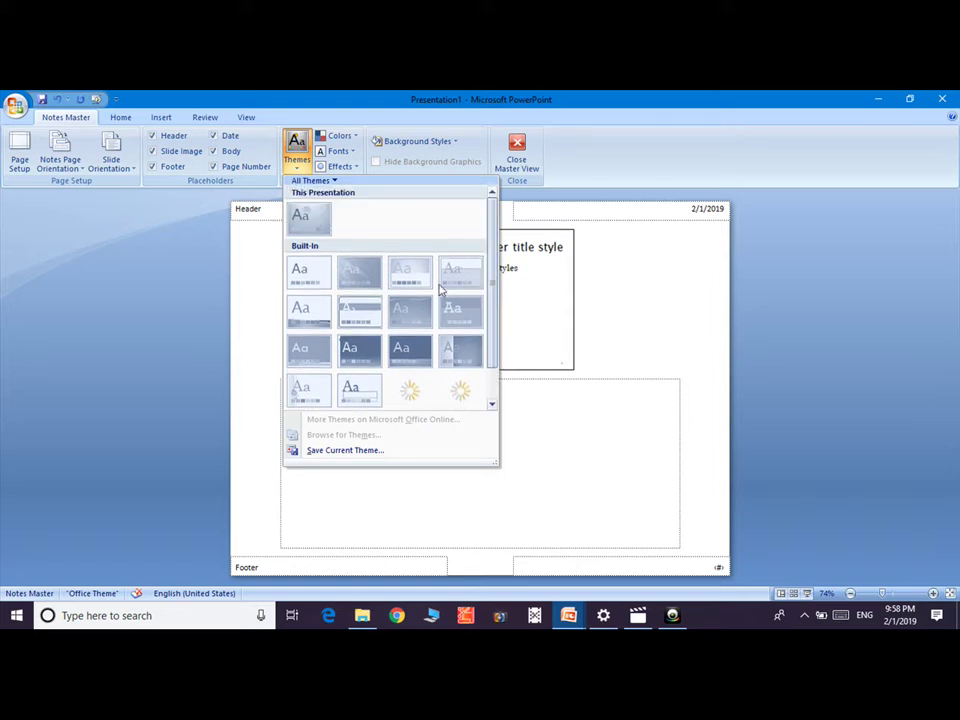
{"action": "left_click", "coordinate": [520, 280]}
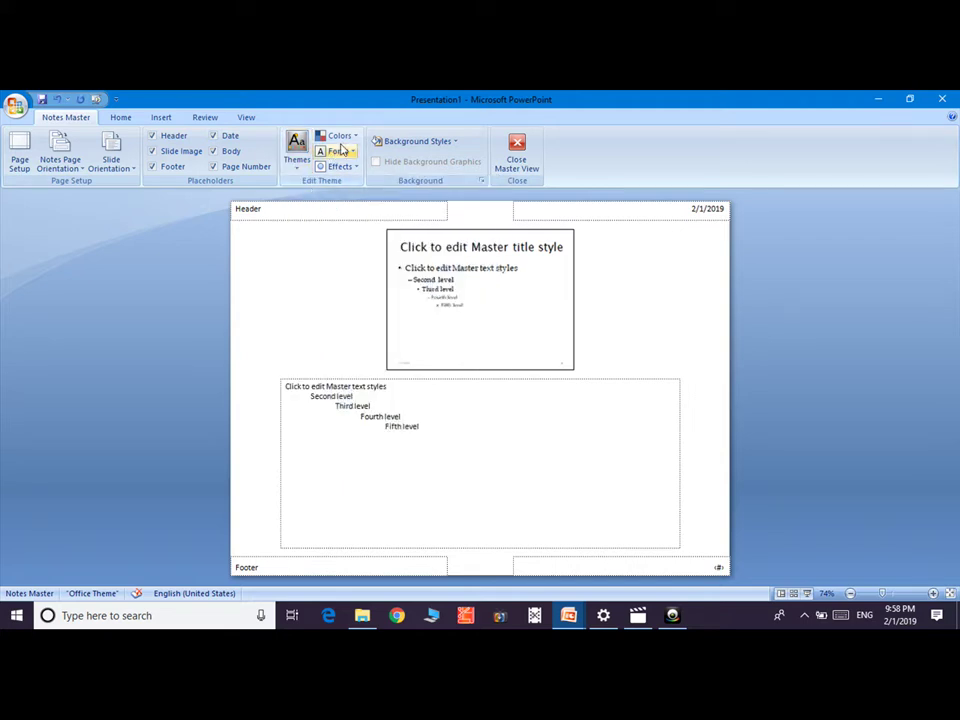
{"action": "left_click", "coordinate": [349, 141]}
{"action": "left_click", "coordinate": [347, 326]}
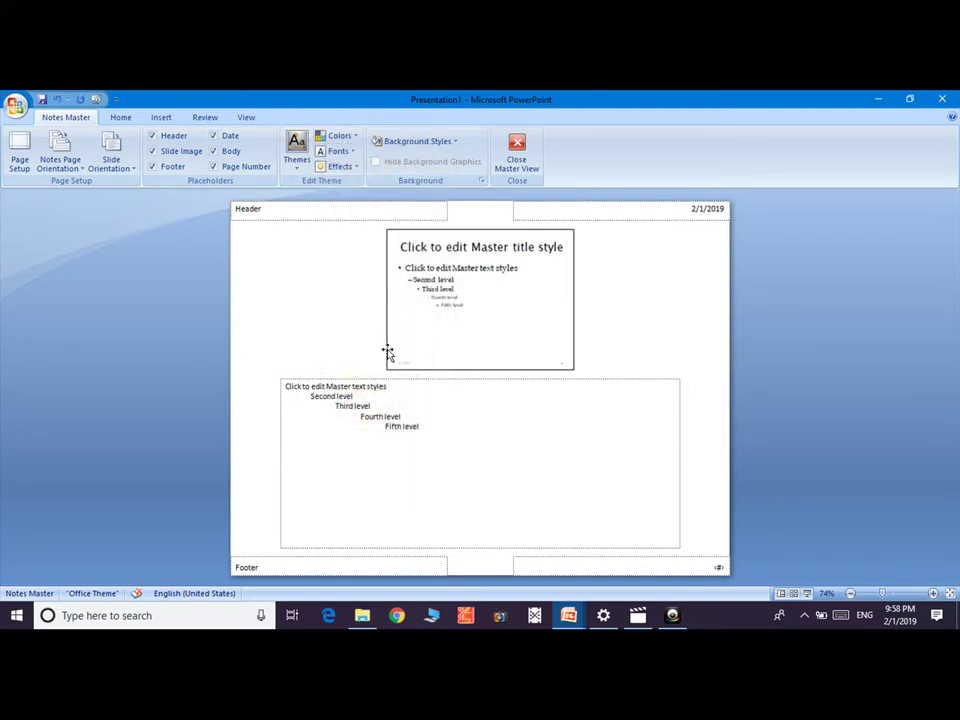
{"action": "left_click", "coordinate": [296, 145]}
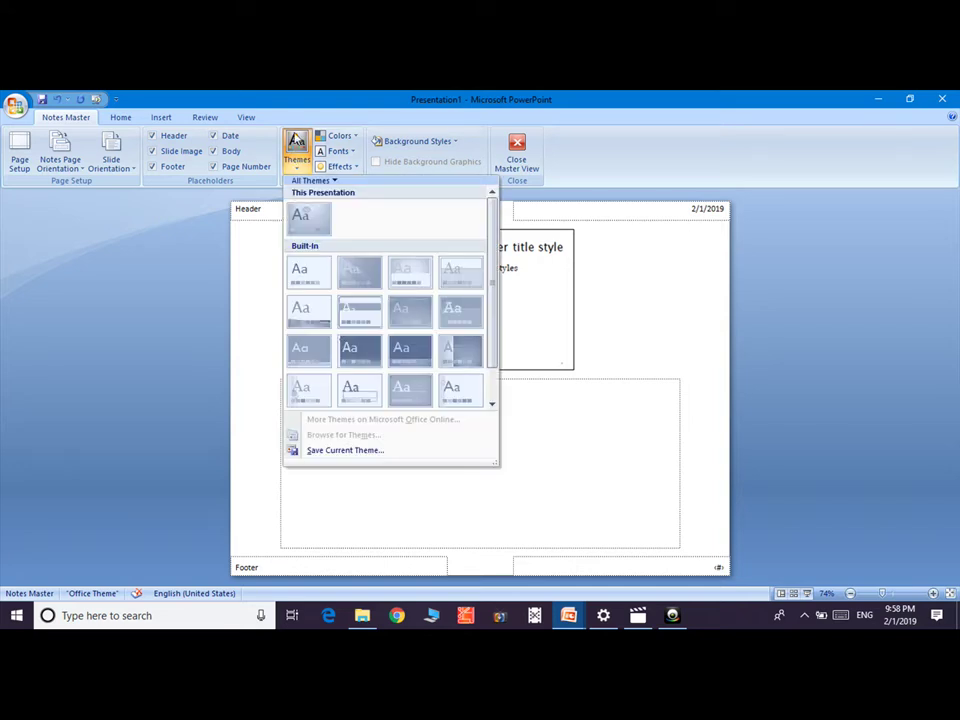
{"action": "left_click", "coordinate": [298, 152]}
{"action": "left_click", "coordinate": [298, 152]}
{"action": "right_click", "coordinate": [304, 223]}
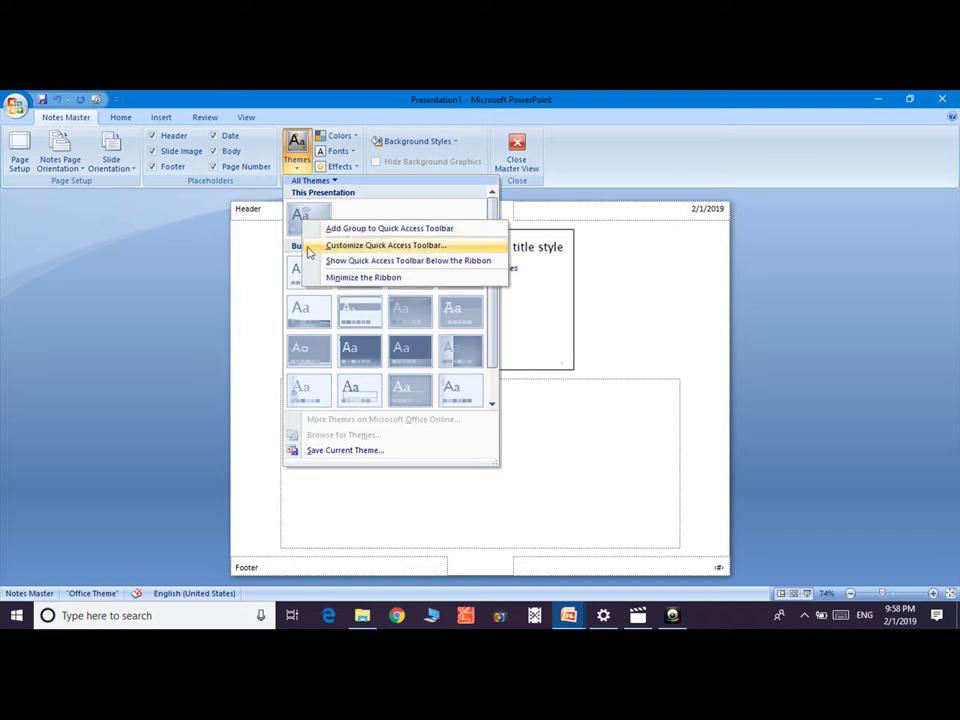
{"action": "left_click", "coordinate": [298, 309]}
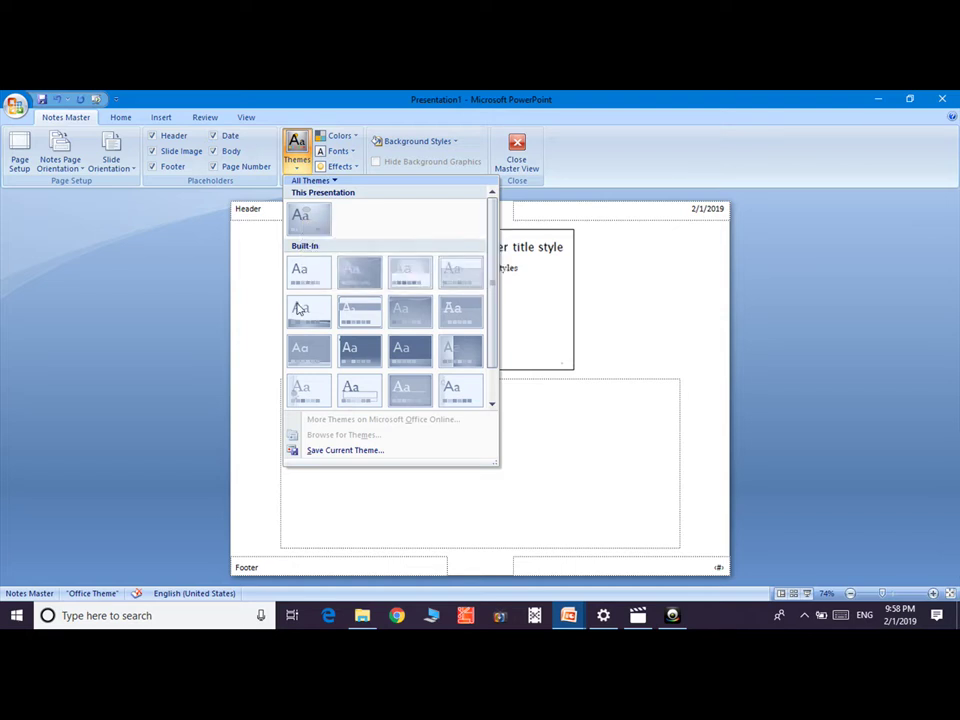
{"action": "left_click", "coordinate": [583, 346]}
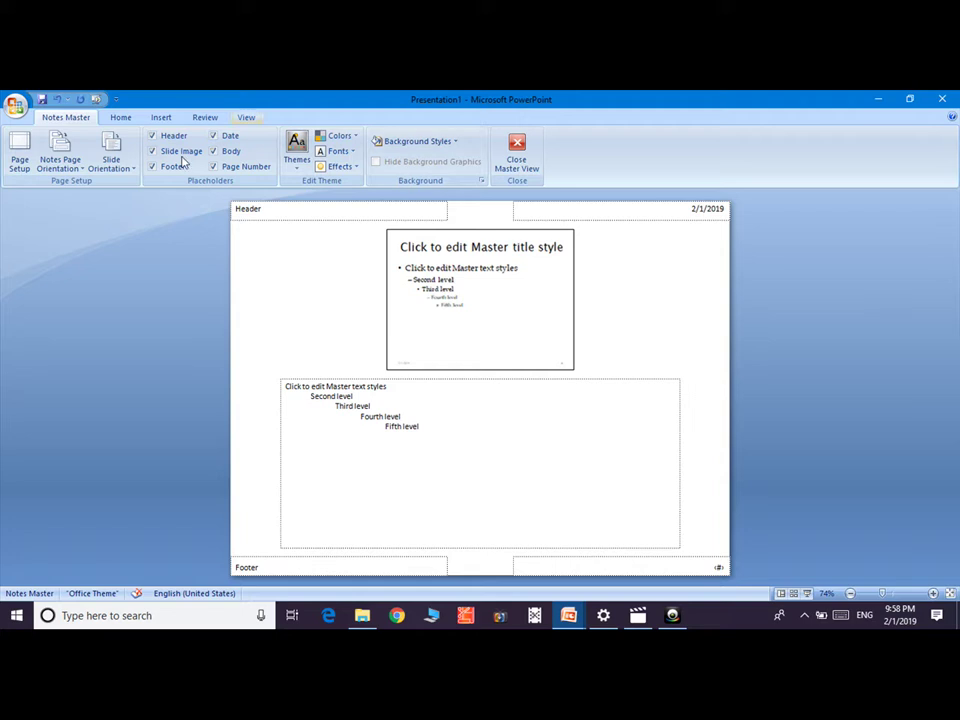
{"action": "left_click", "coordinate": [297, 152]}
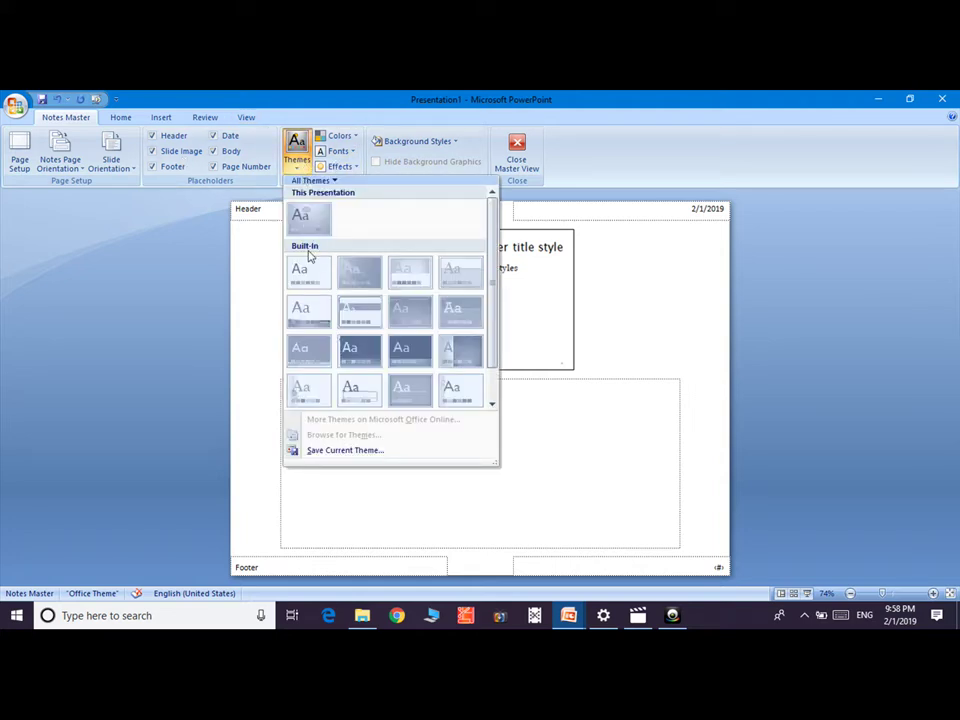
{"action": "left_click", "coordinate": [607, 294]}
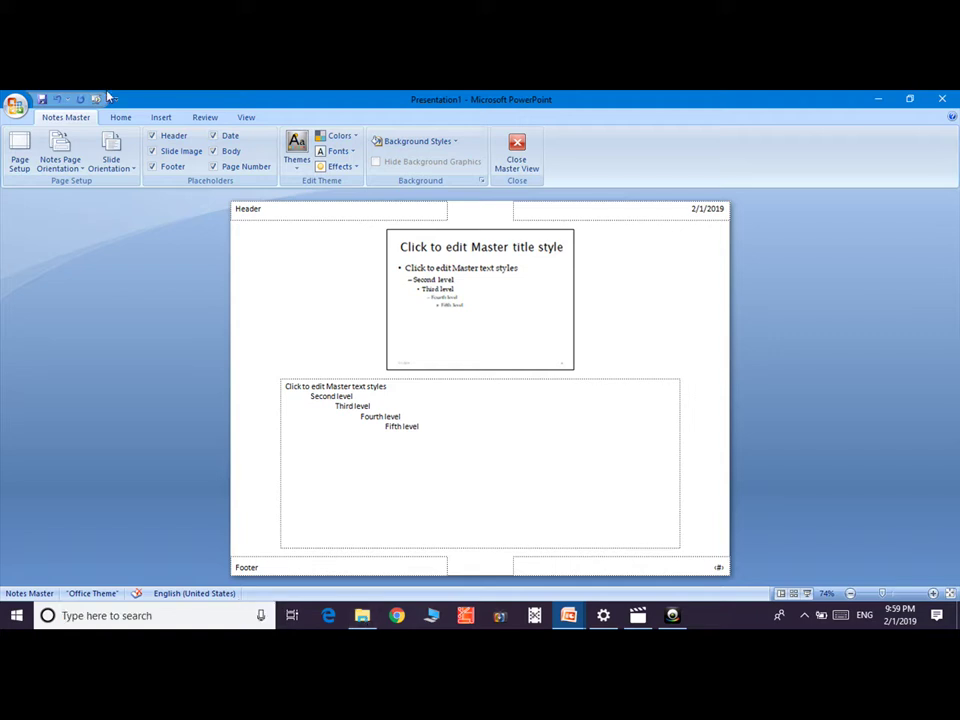
Show the star slide's notes page in Notes Page view with the ruler and gridlines turned on
{"action": "left_click", "coordinate": [246, 118]}
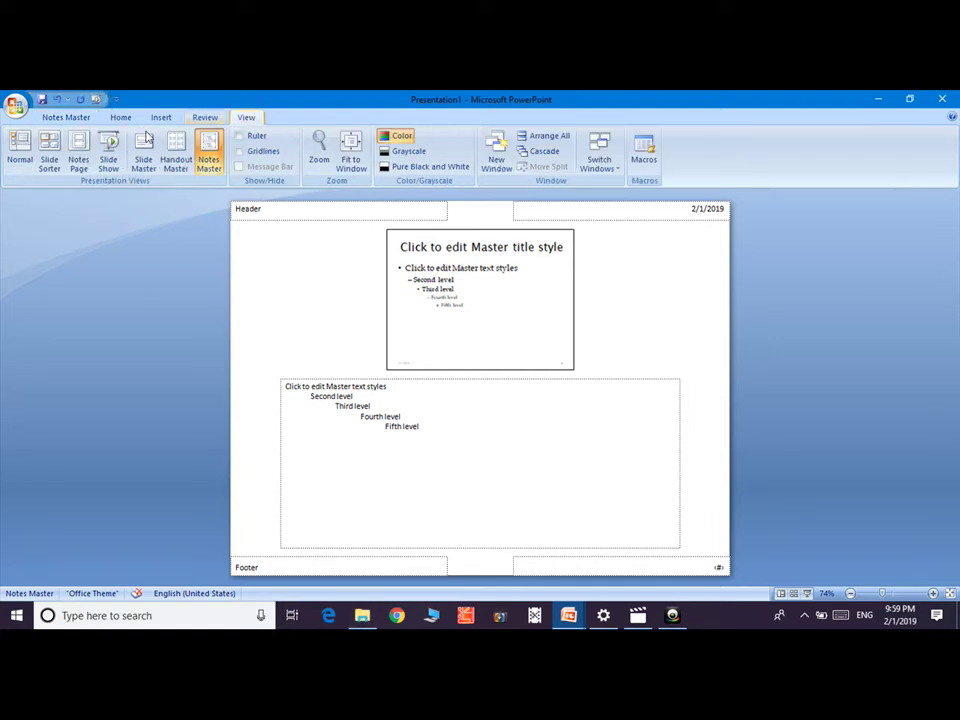
{"action": "left_click", "coordinate": [78, 160]}
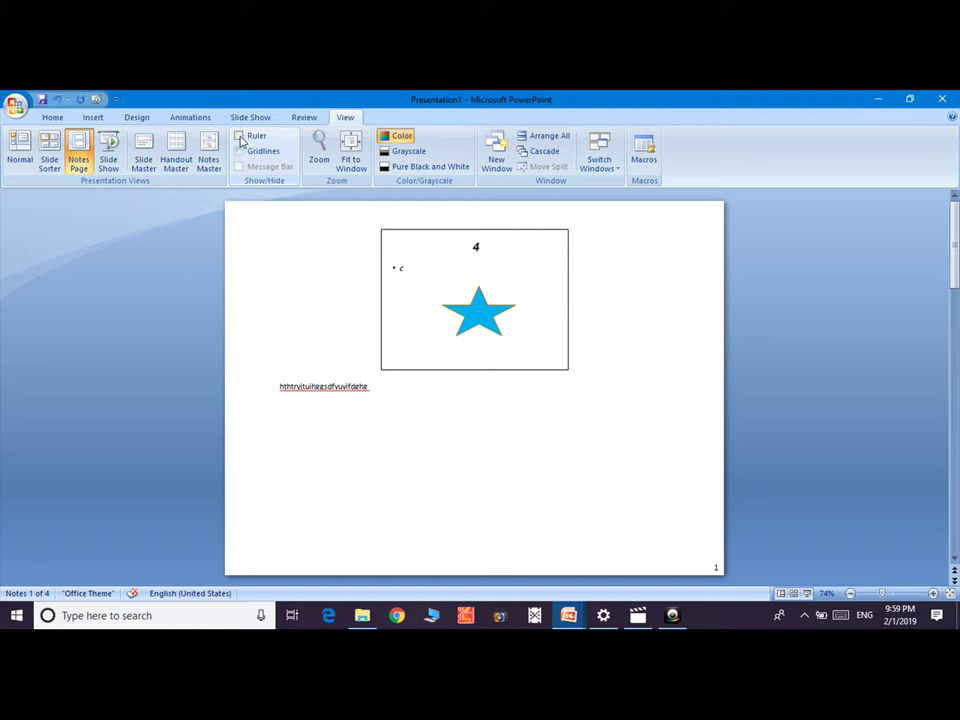
{"action": "left_click", "coordinate": [240, 139]}
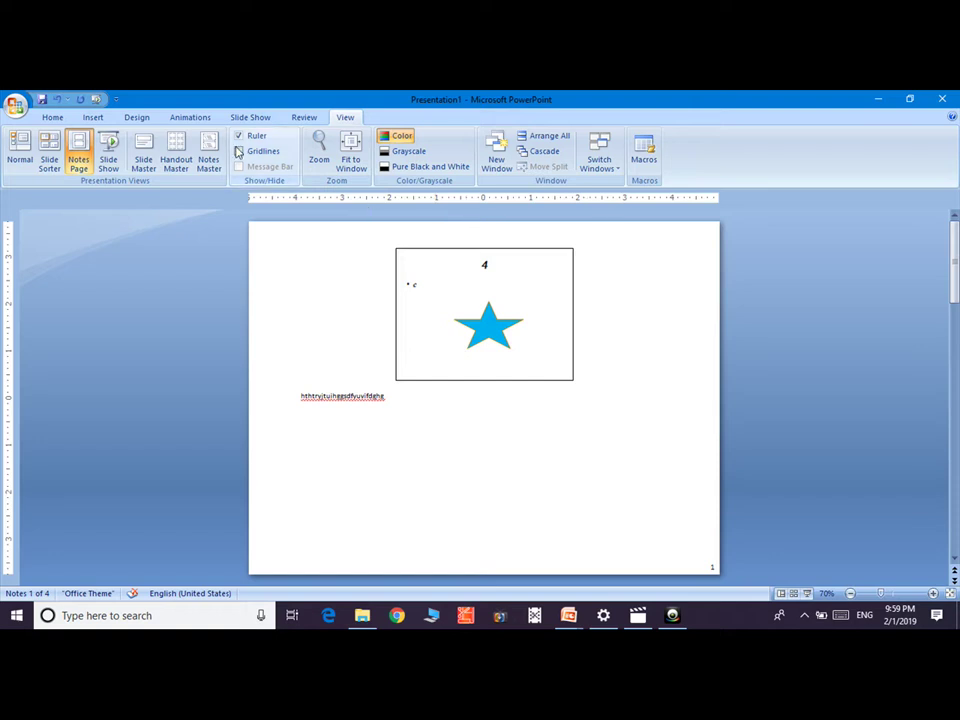
{"action": "left_click", "coordinate": [238, 151]}
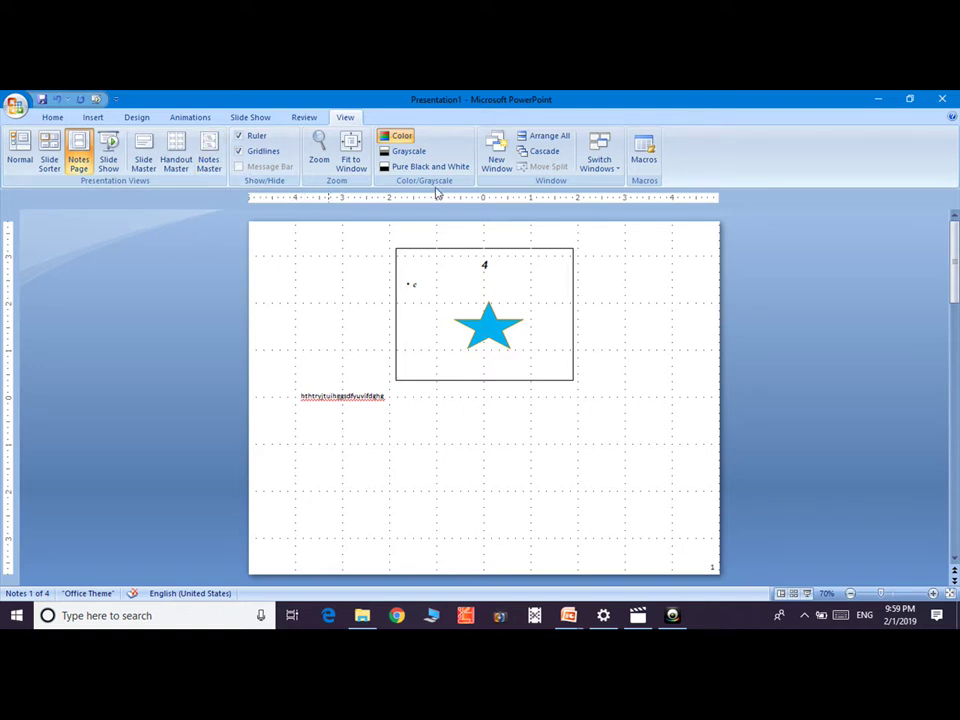
{"action": "left_click", "coordinate": [319, 150]}
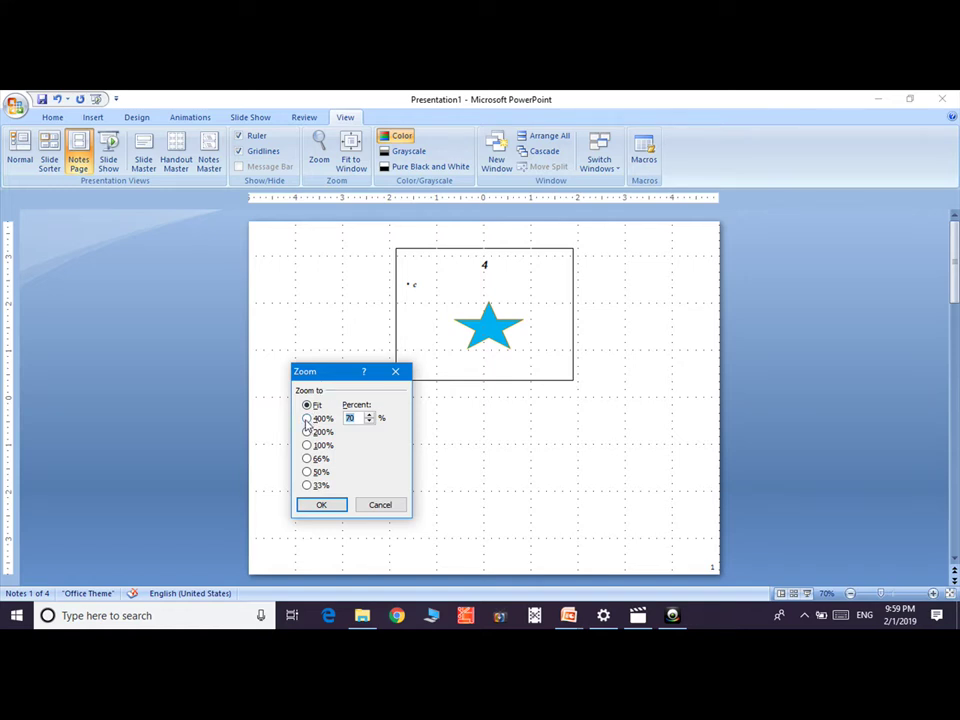
{"action": "left_click", "coordinate": [309, 432]}
{"action": "left_click", "coordinate": [318, 506]}
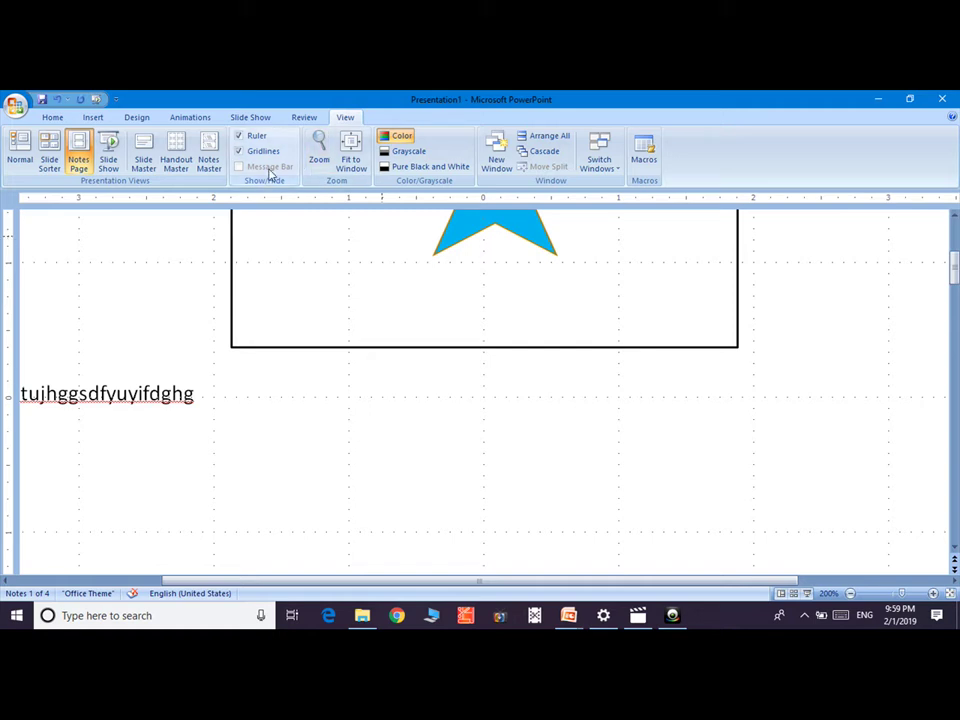
{"action": "left_click", "coordinate": [320, 155]}
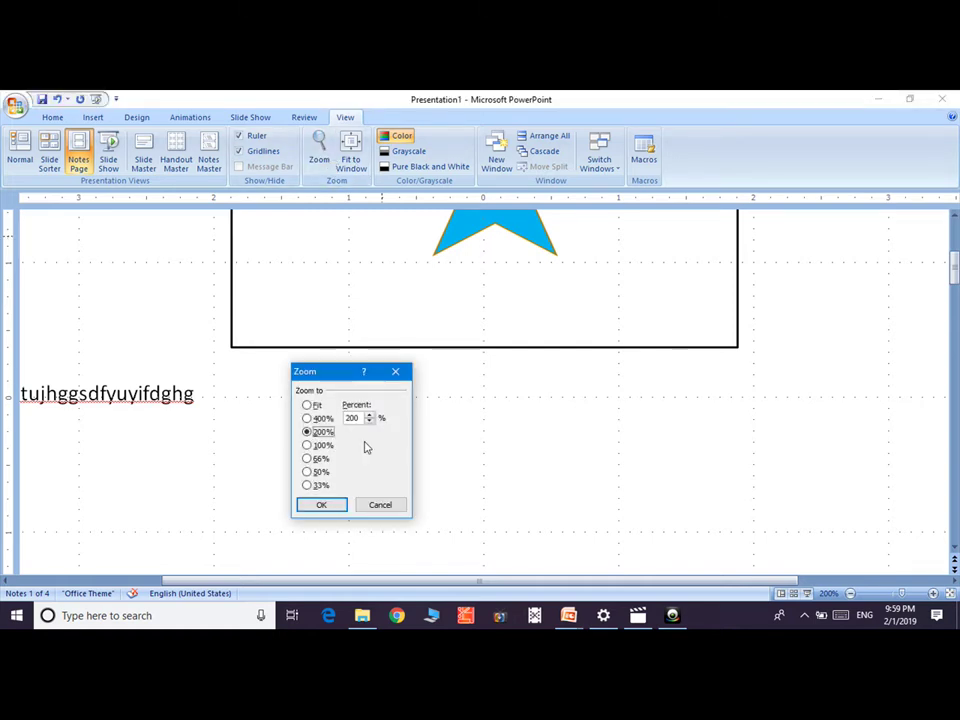
{"action": "left_click", "coordinate": [327, 270]}
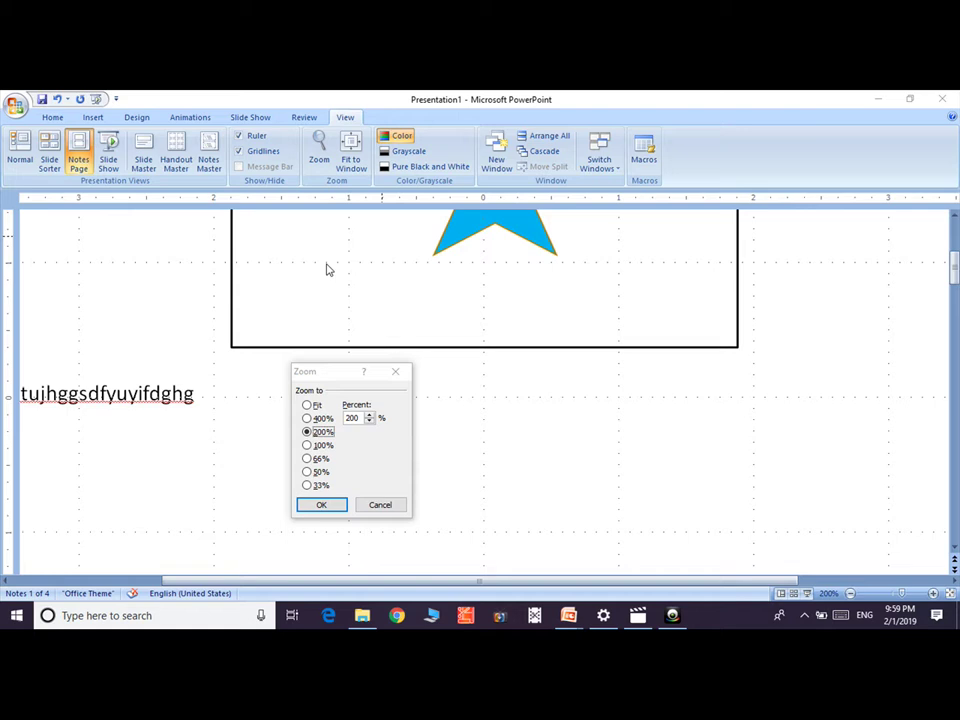
{"action": "left_click", "coordinate": [380, 505]}
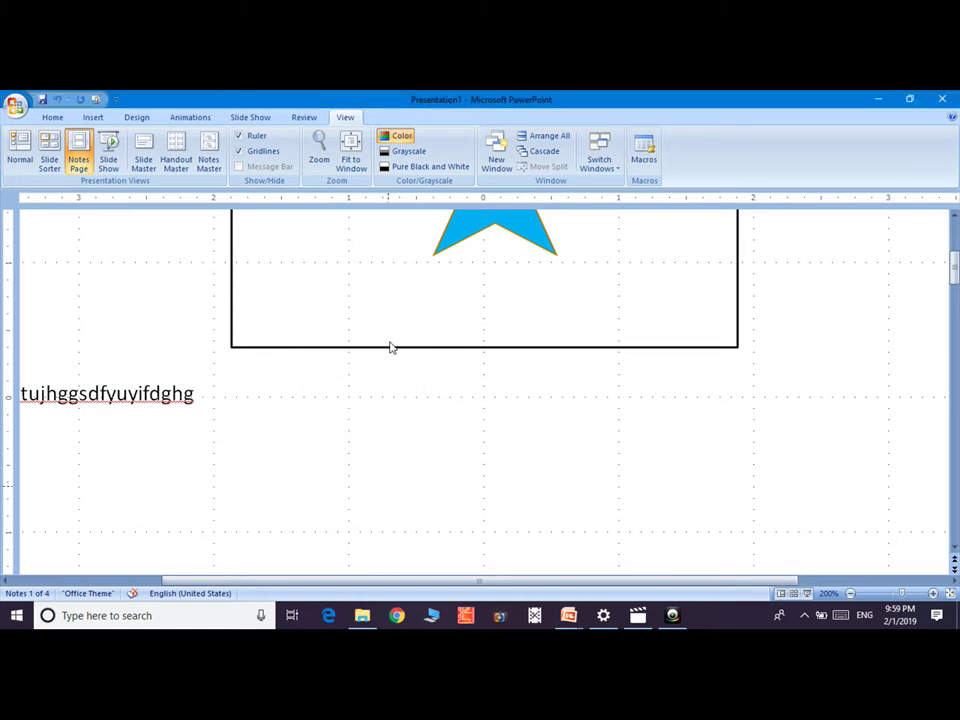
{"action": "left_click", "coordinate": [352, 156]}
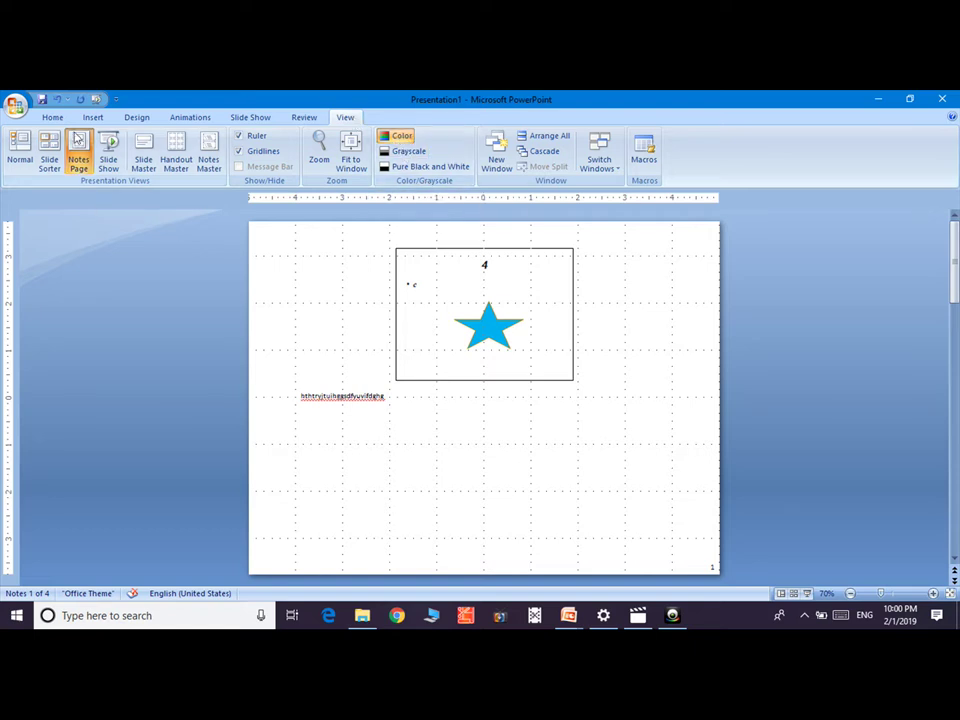
Switch to Normal view and preview the slides in Inverse Grayscale, then return to colour
{"action": "left_click", "coordinate": [19, 150]}
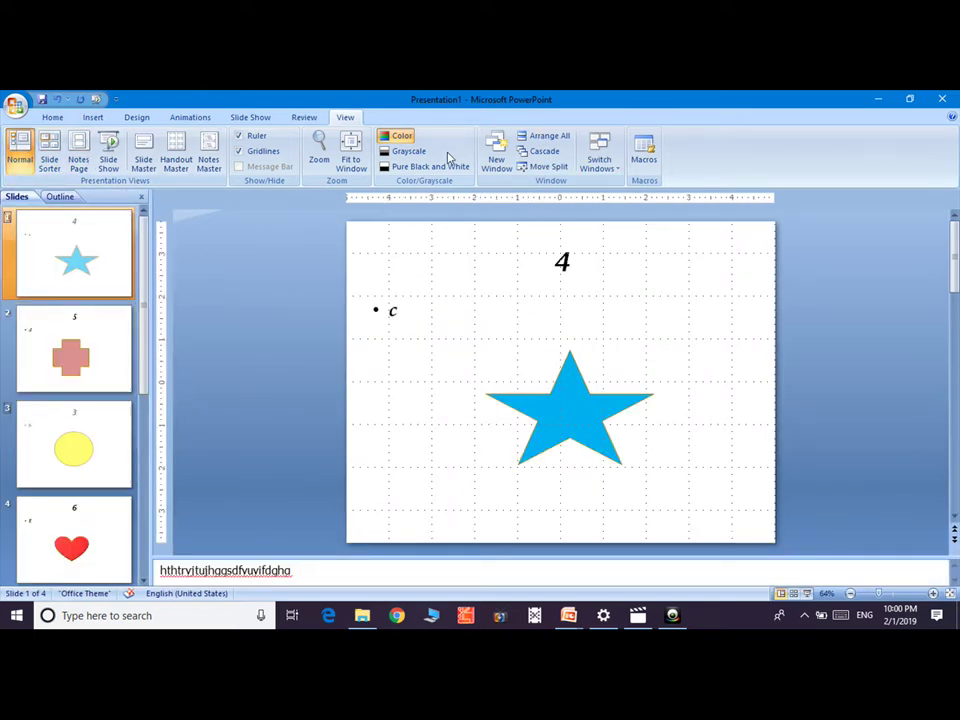
{"action": "left_click", "coordinate": [404, 151]}
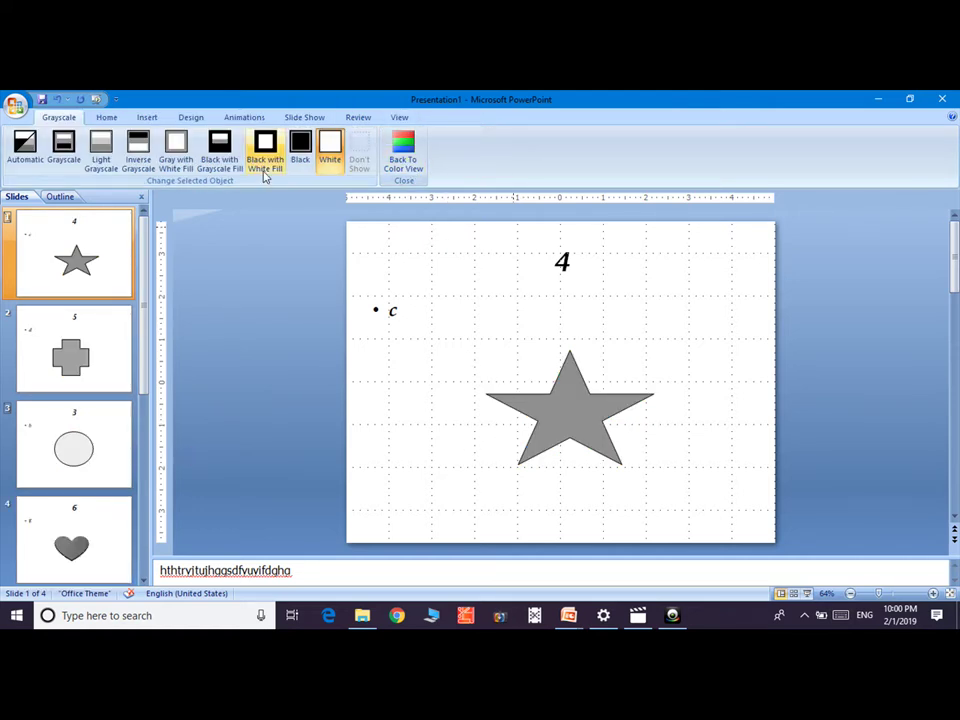
{"action": "left_click", "coordinate": [139, 155]}
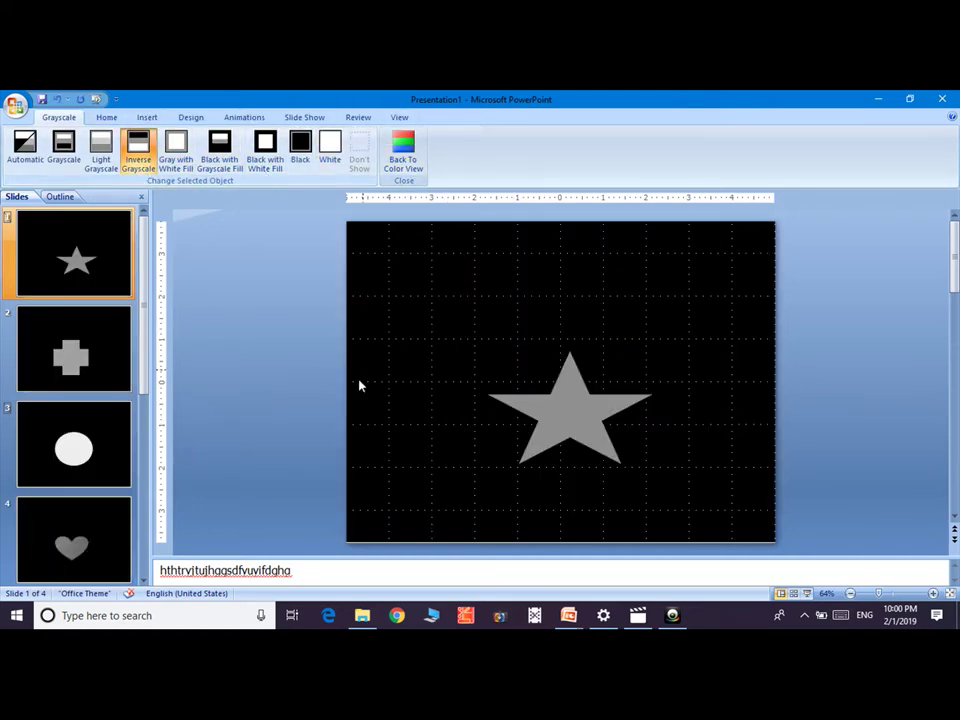
{"action": "left_click", "coordinate": [405, 158]}
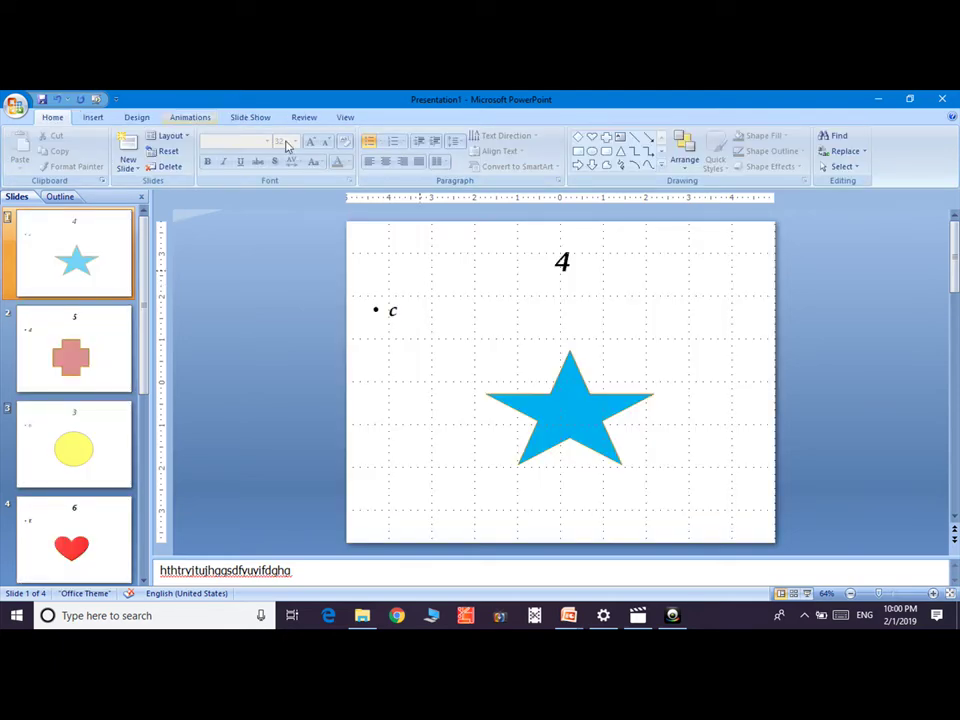
Preview the slides in Pure Black and White, then return them to full colour
{"action": "left_click", "coordinate": [350, 118]}
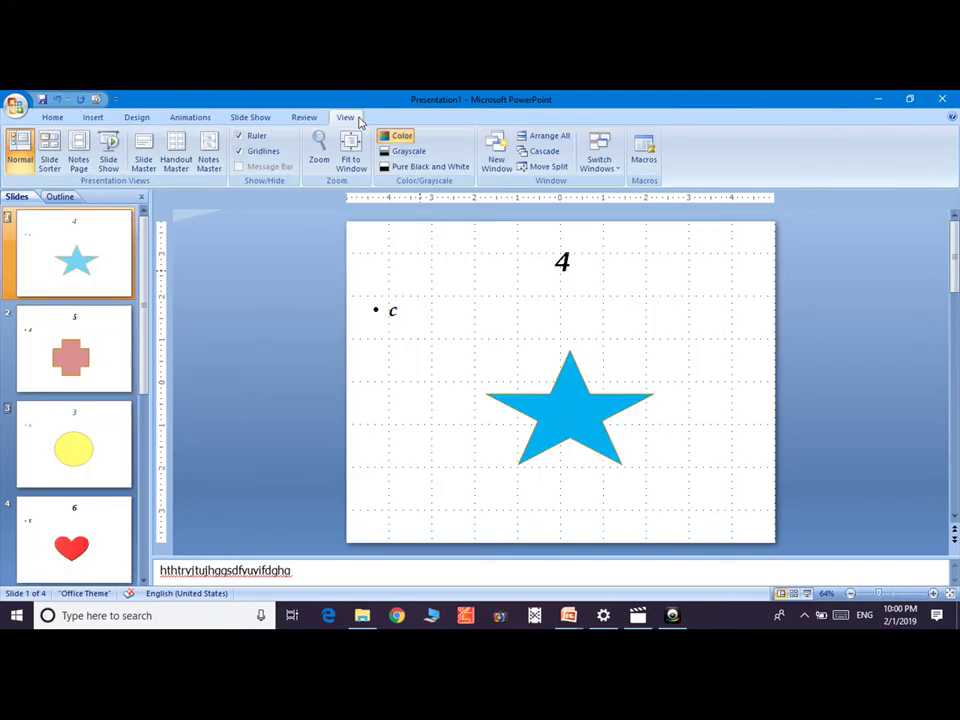
{"action": "left_click", "coordinate": [405, 166]}
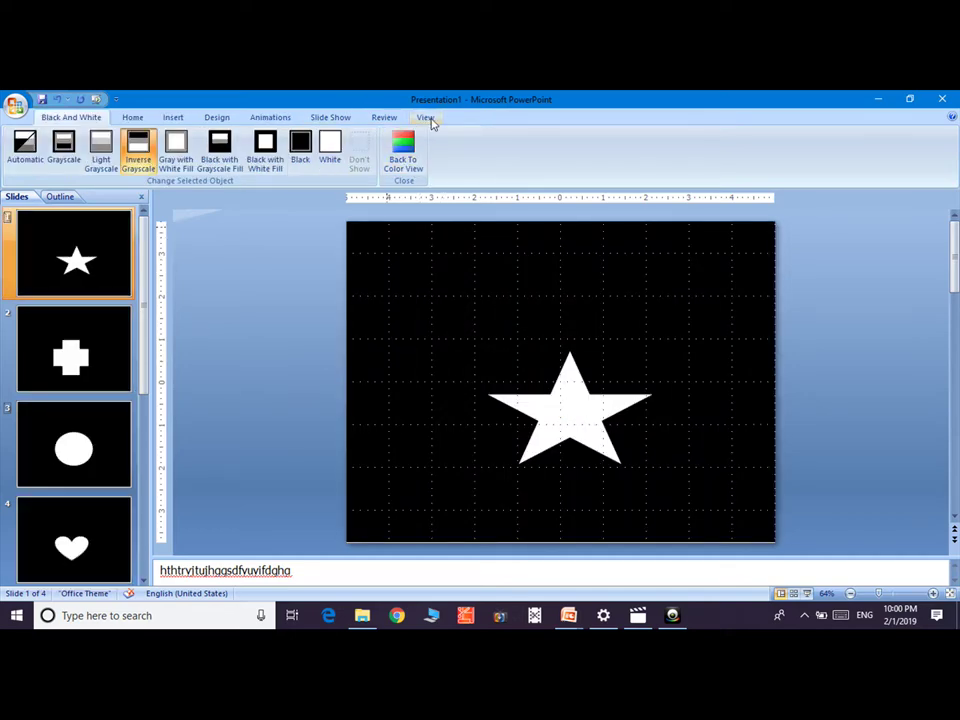
{"action": "left_click", "coordinate": [402, 152]}
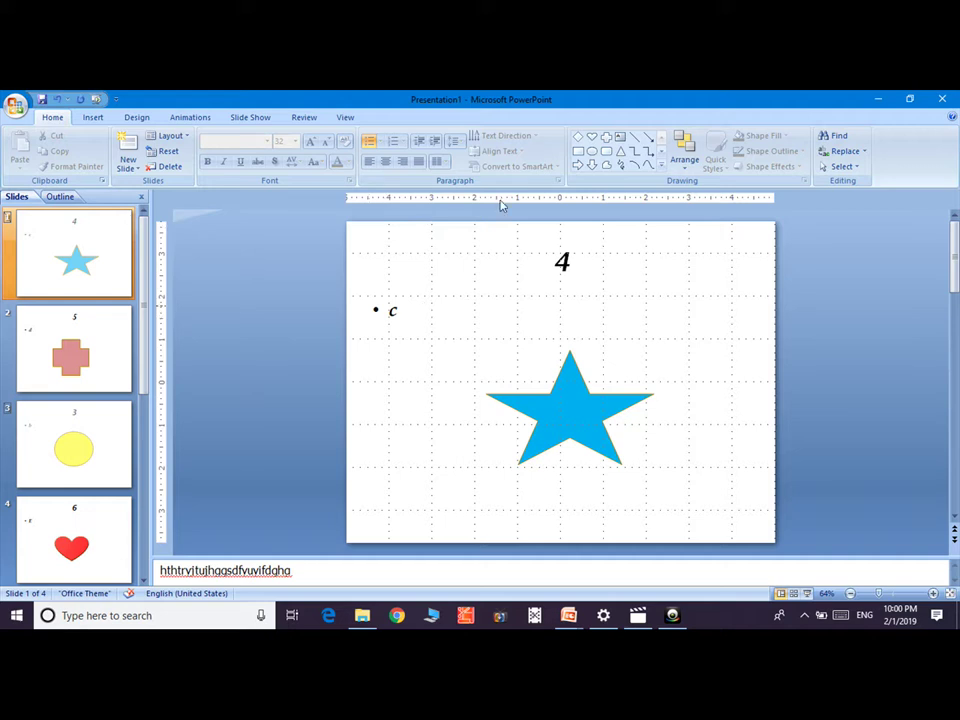
{"action": "left_click", "coordinate": [350, 119]}
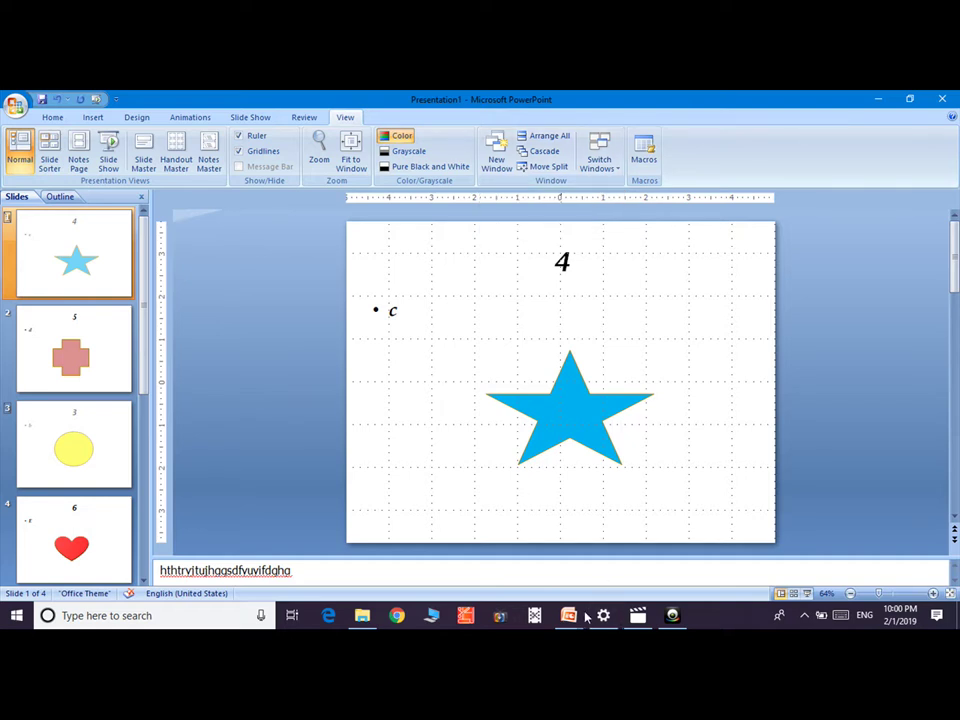
Open another window of the deck and tile all four presentation windows in a two-by-two grid
{"action": "mouse_move", "coordinate": [563, 620]}
{"action": "left_click", "coordinate": [492, 160]}
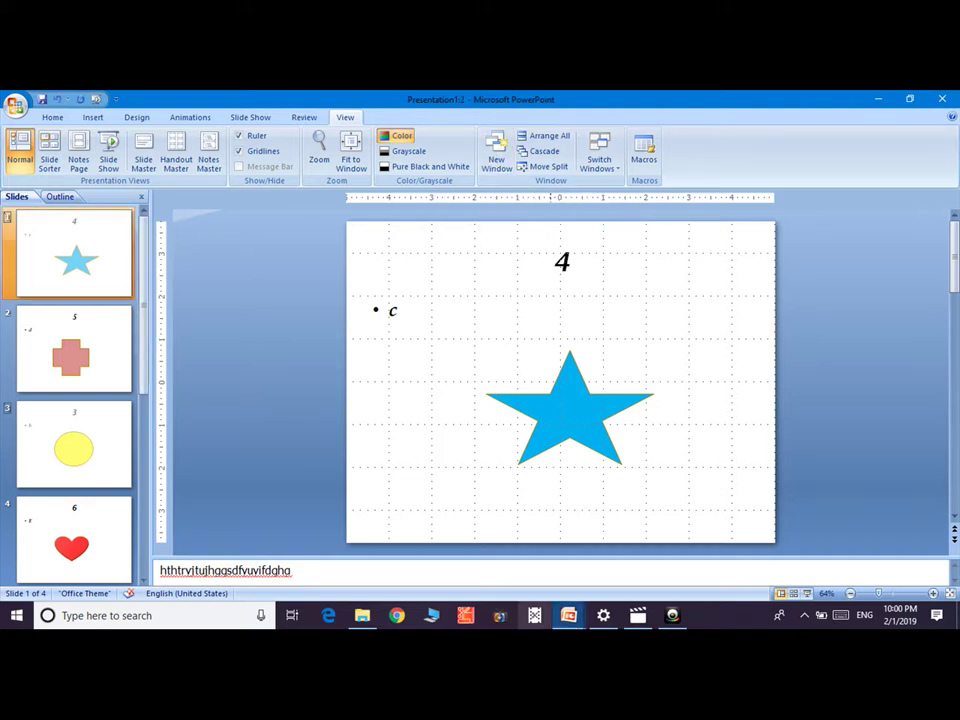
{"action": "mouse_move", "coordinate": [568, 620]}
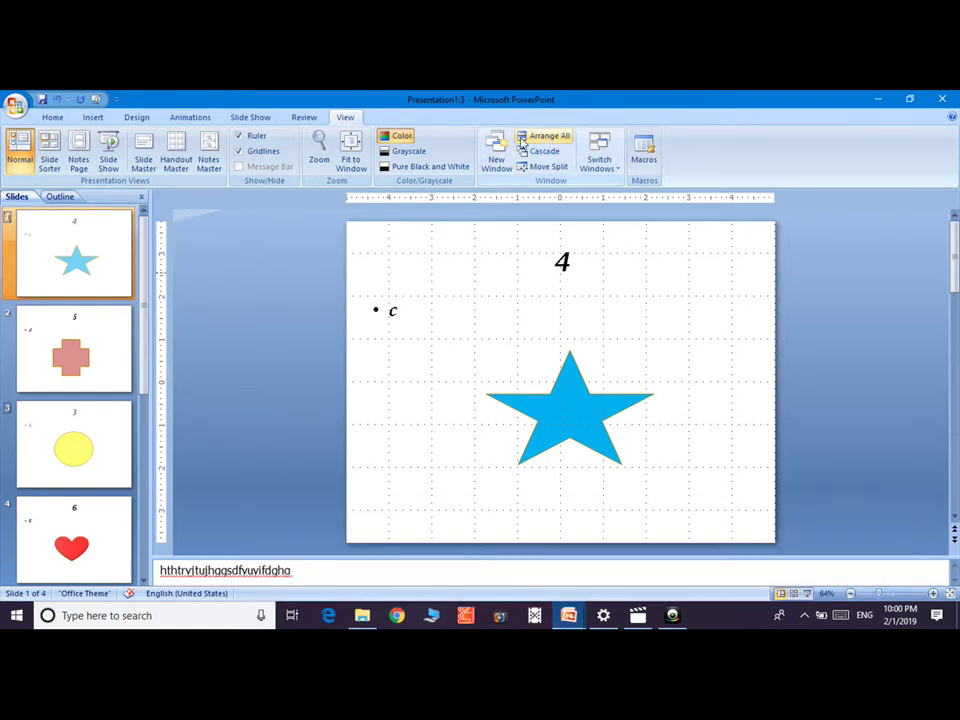
{"action": "left_click", "coordinate": [545, 136]}
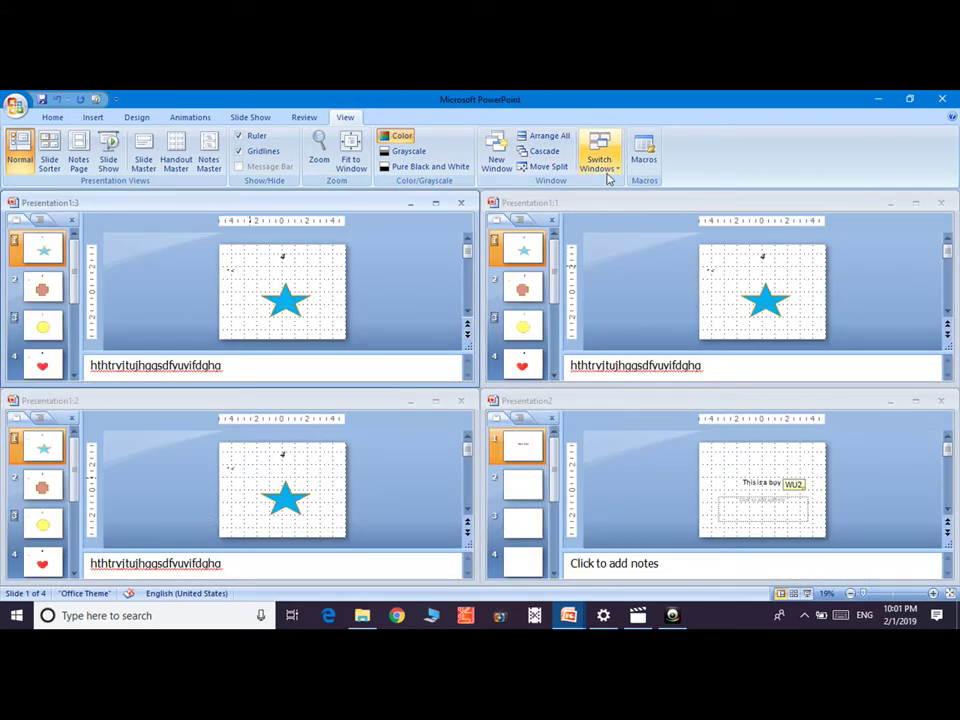
Cascade the windows and close every Presentation1 window, choosing No to saving changes
{"action": "left_click", "coordinate": [541, 151]}
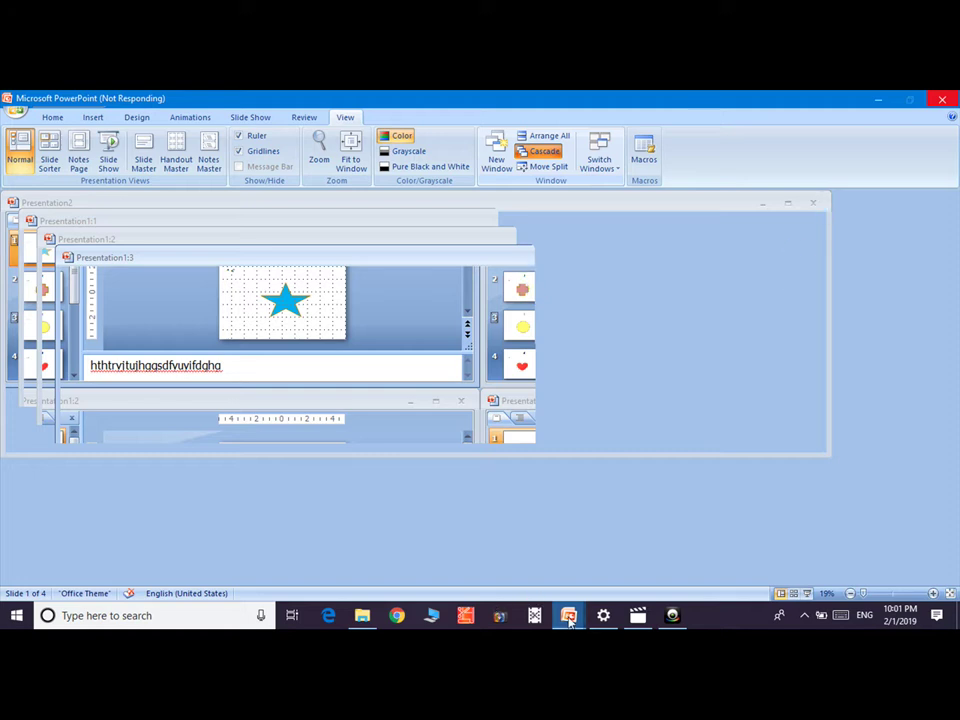
{"action": "mouse_move", "coordinate": [568, 620]}
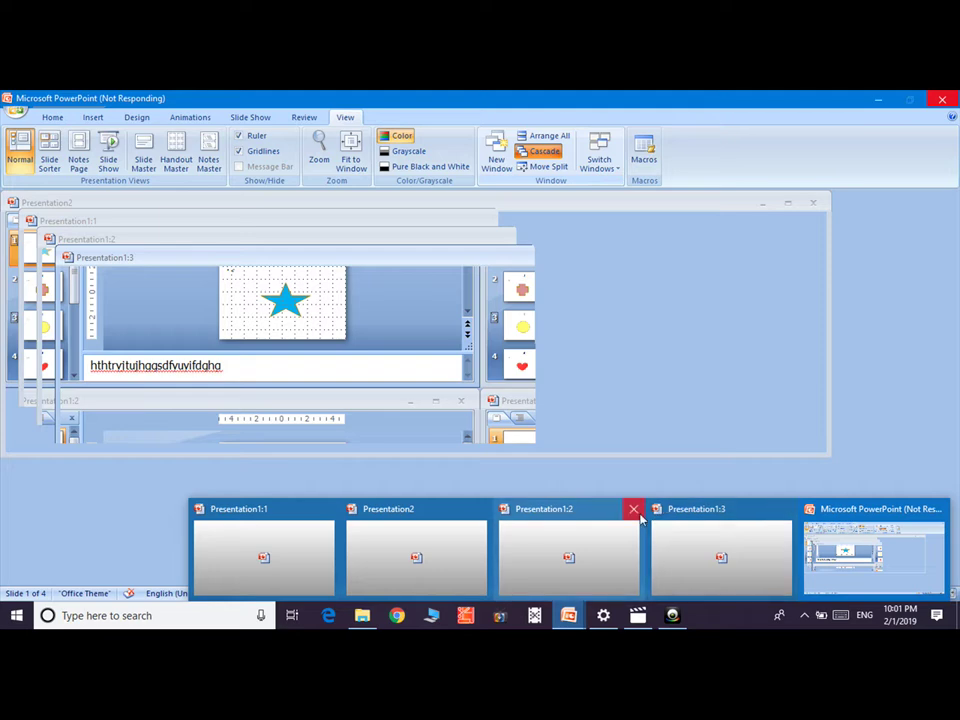
{"action": "left_click", "coordinate": [639, 513]}
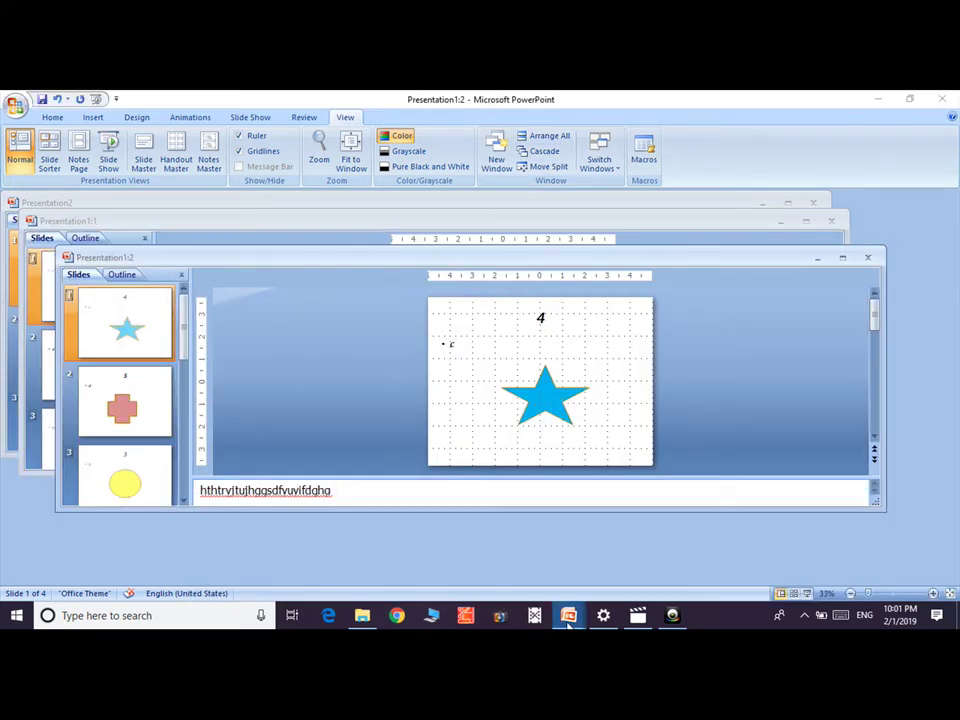
{"action": "mouse_move", "coordinate": [646, 562]}
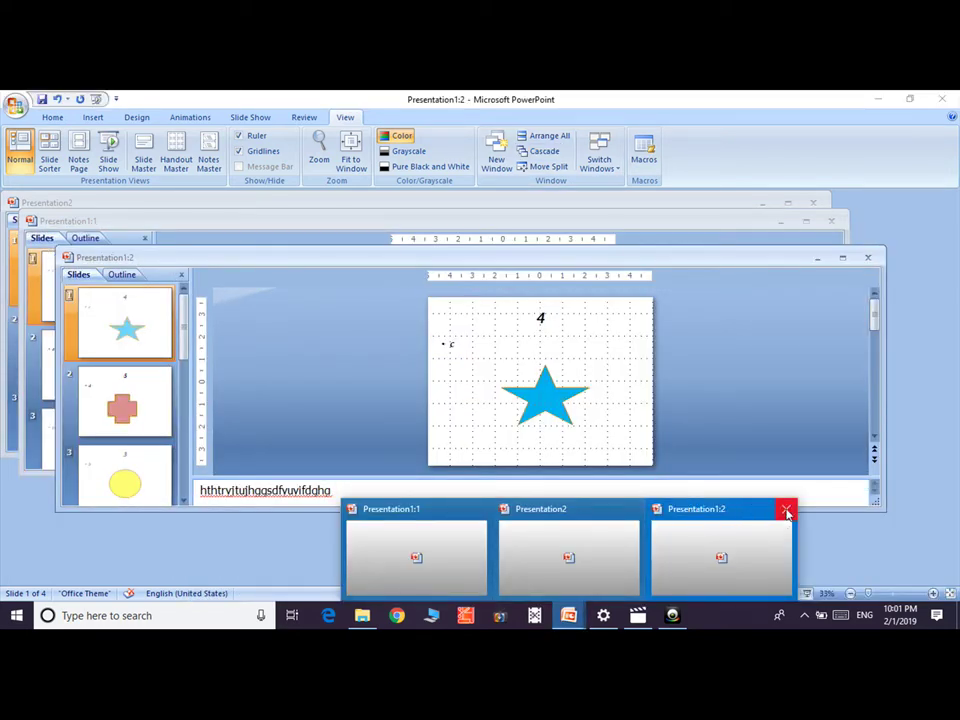
{"action": "left_click", "coordinate": [787, 511]}
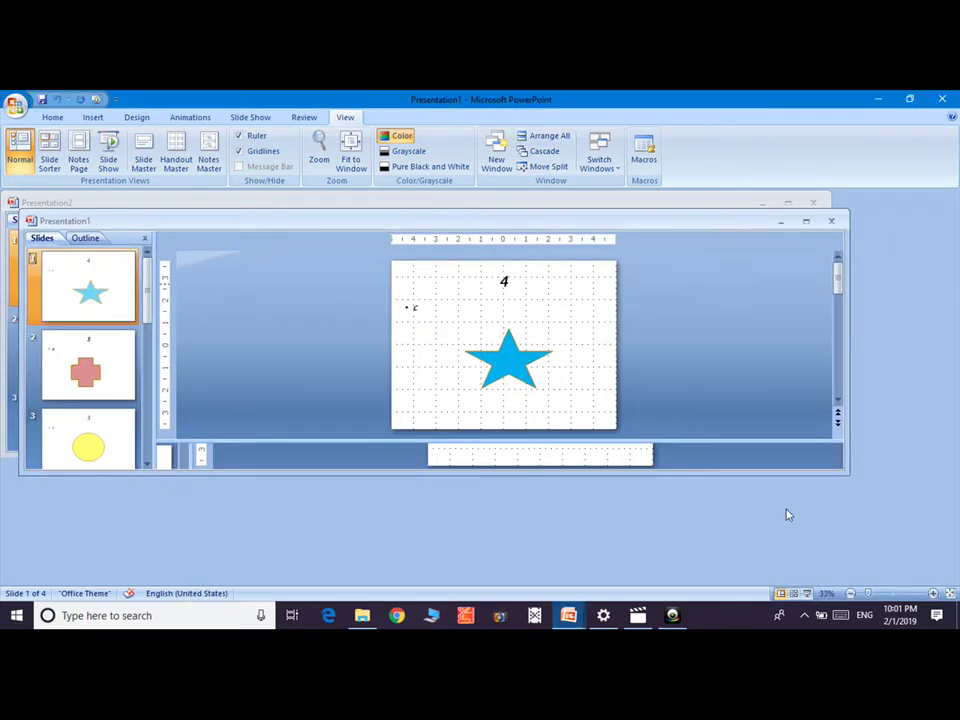
{"action": "left_click", "coordinate": [831, 221]}
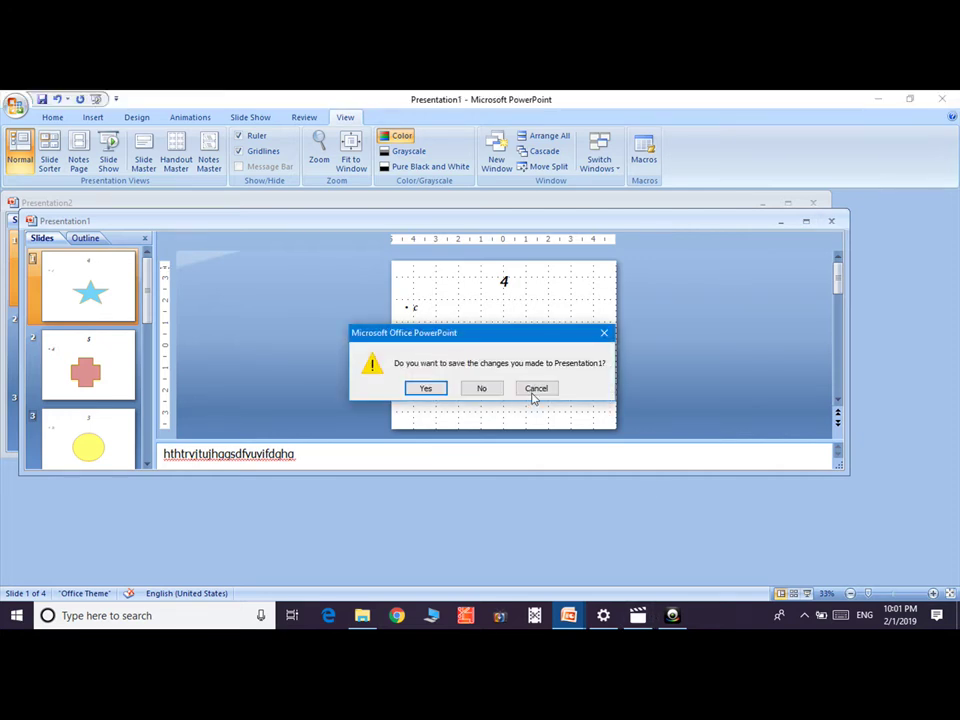
{"action": "left_click", "coordinate": [480, 390]}
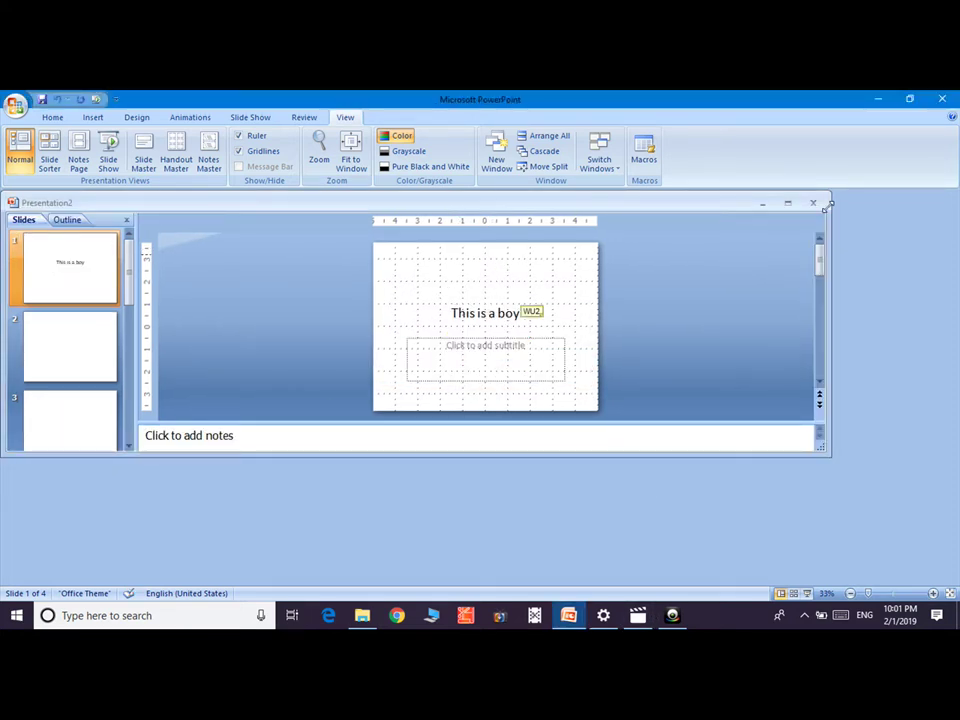
Maximize Presentation2, open a second window of it, and cascade Presentation2:1 and Presentation2:2
{"action": "left_click", "coordinate": [786, 204]}
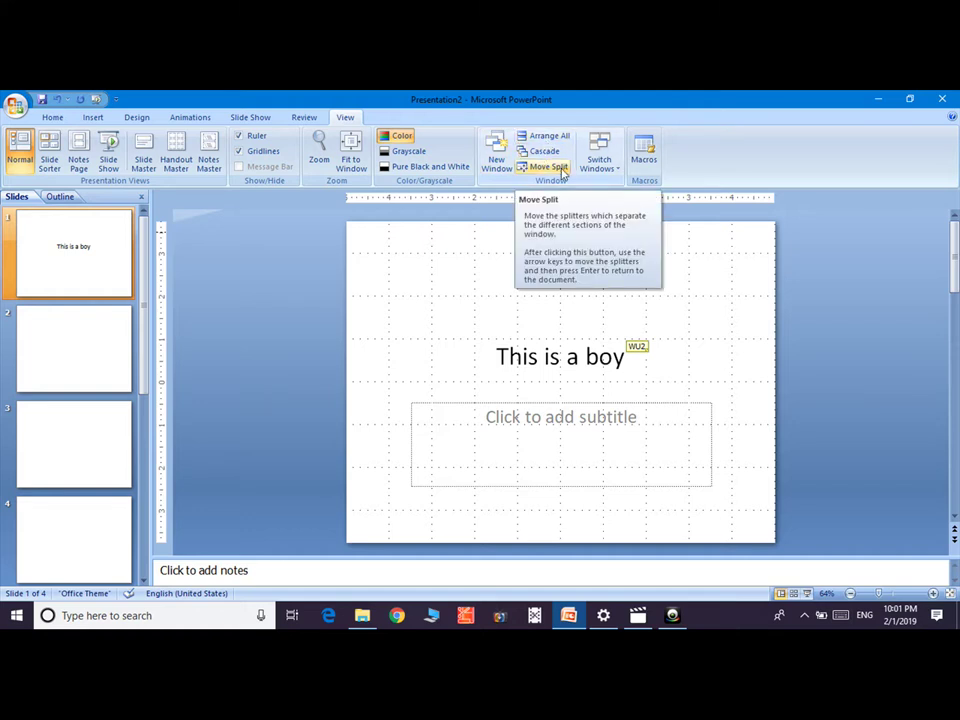
{"action": "left_click", "coordinate": [563, 172]}
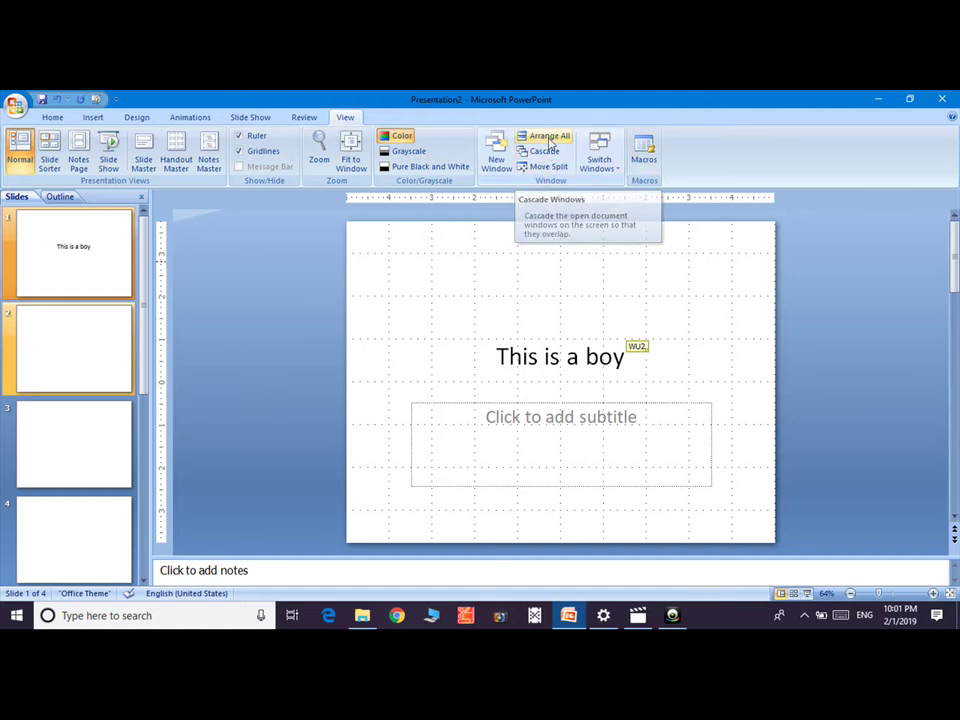
{"action": "left_click", "coordinate": [497, 158]}
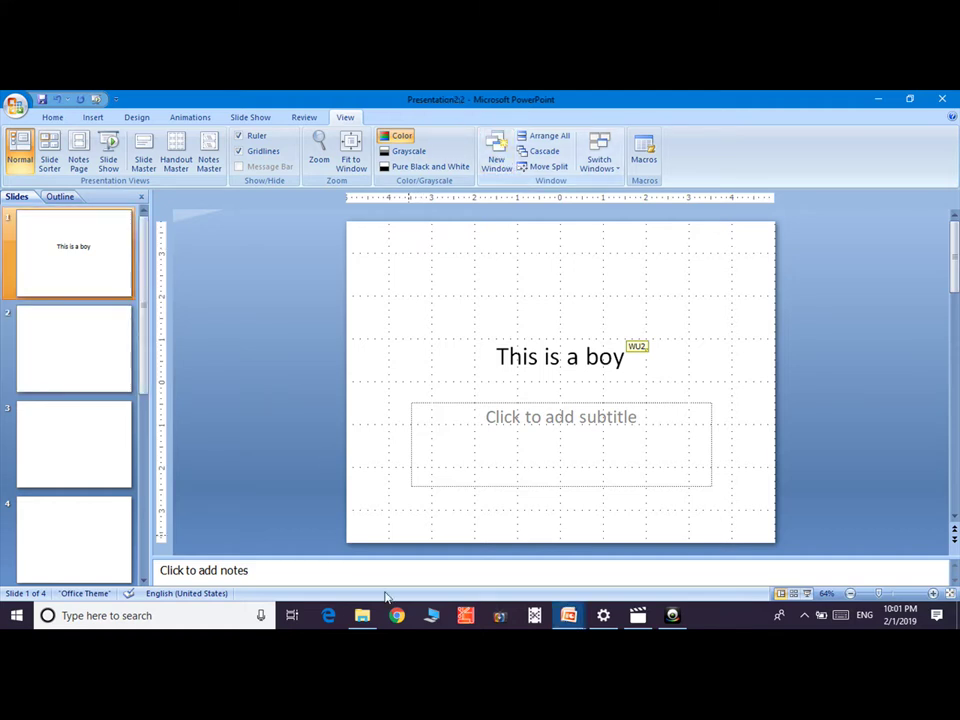
{"action": "left_click", "coordinate": [545, 151]}
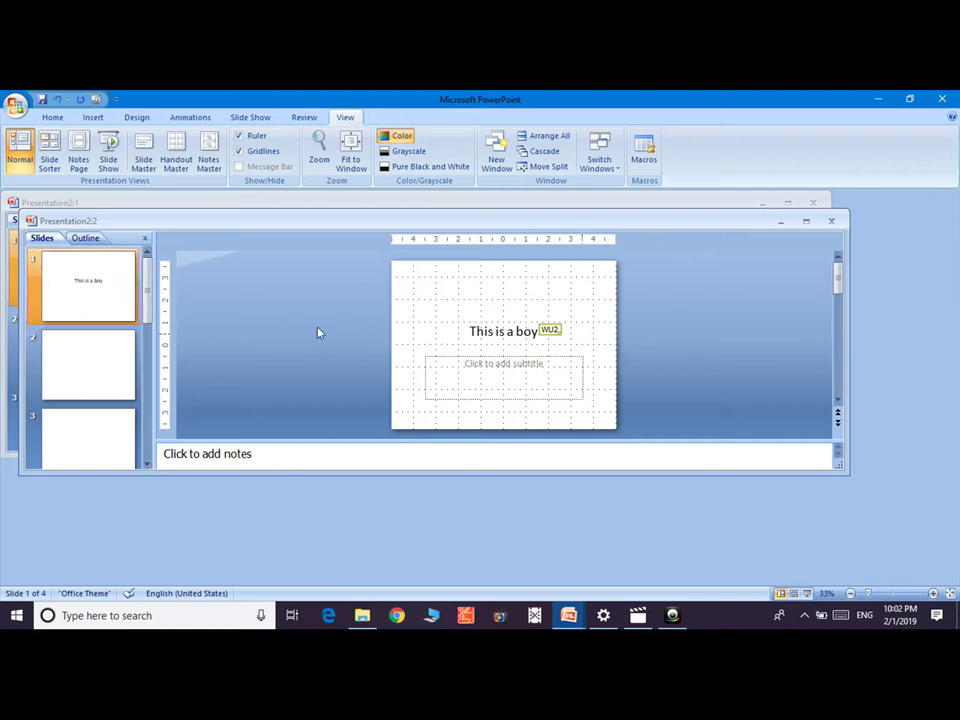
Close Presentation2:2, reopen a new window, and toggle between Presentation2:1 and Presentation2:2 via Switch Windows
{"action": "left_click", "coordinate": [830, 224]}
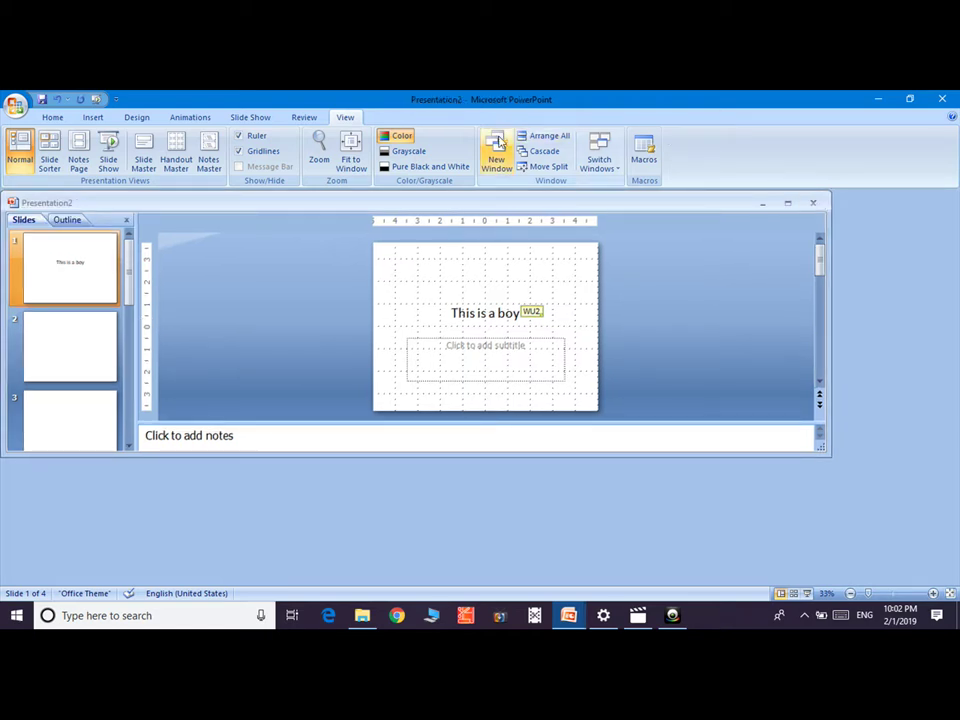
{"action": "left_click", "coordinate": [609, 162]}
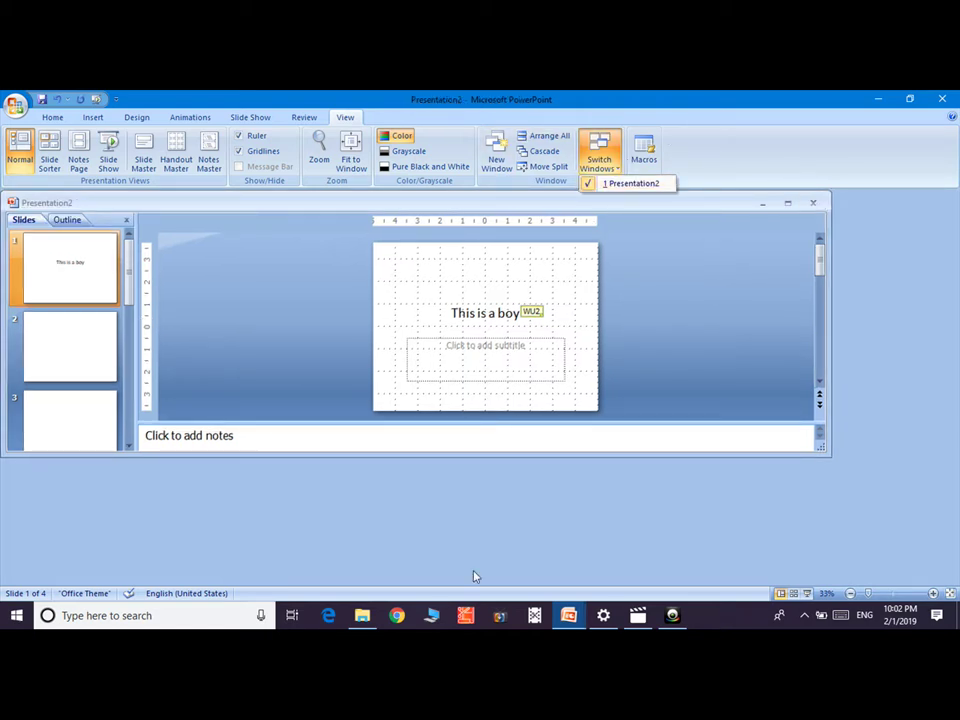
{"action": "left_click", "coordinate": [496, 158]}
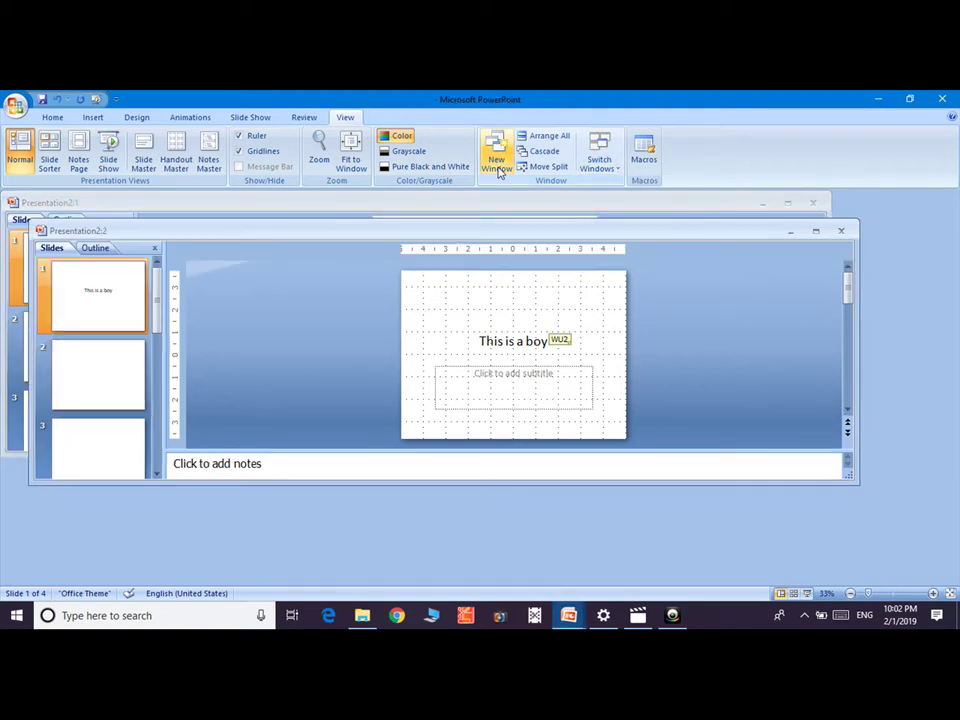
{"action": "left_click", "coordinate": [610, 165]}
{"action": "left_click", "coordinate": [623, 185]}
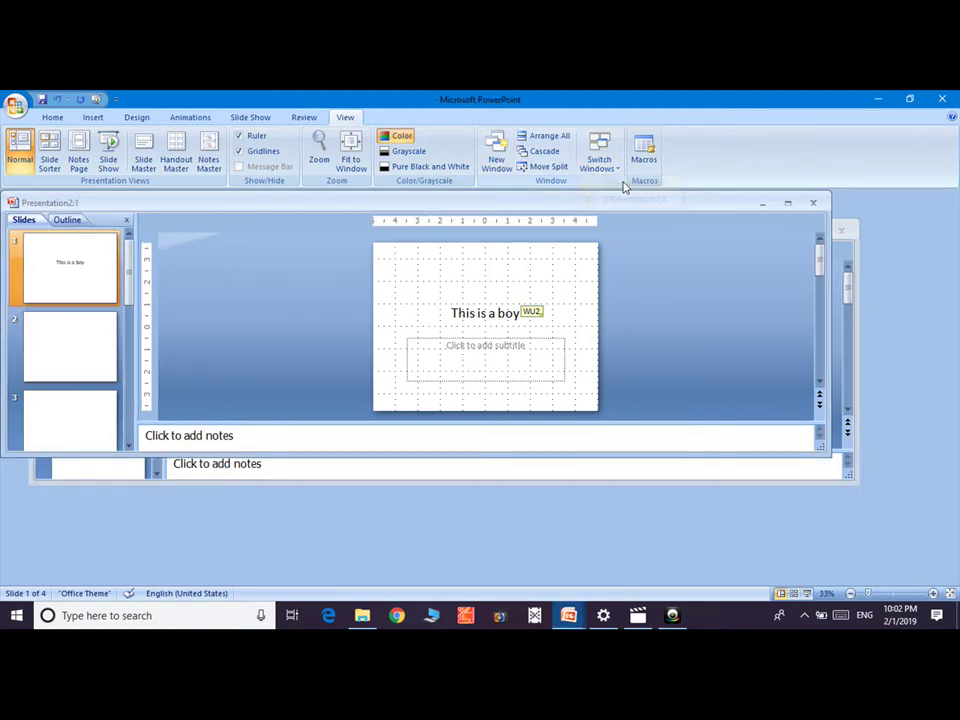
{"action": "left_click", "coordinate": [600, 158]}
{"action": "left_click", "coordinate": [613, 205]}
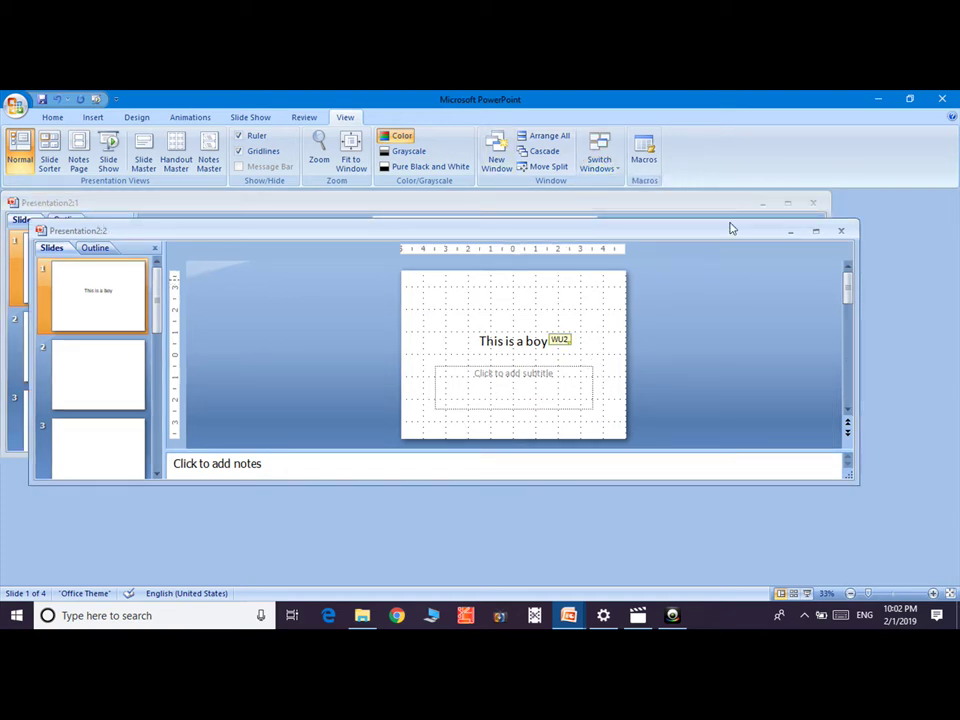
Close the Presentation2:2 duplicate, maximize Presentation2, and go to slide 2
{"action": "left_click", "coordinate": [841, 231]}
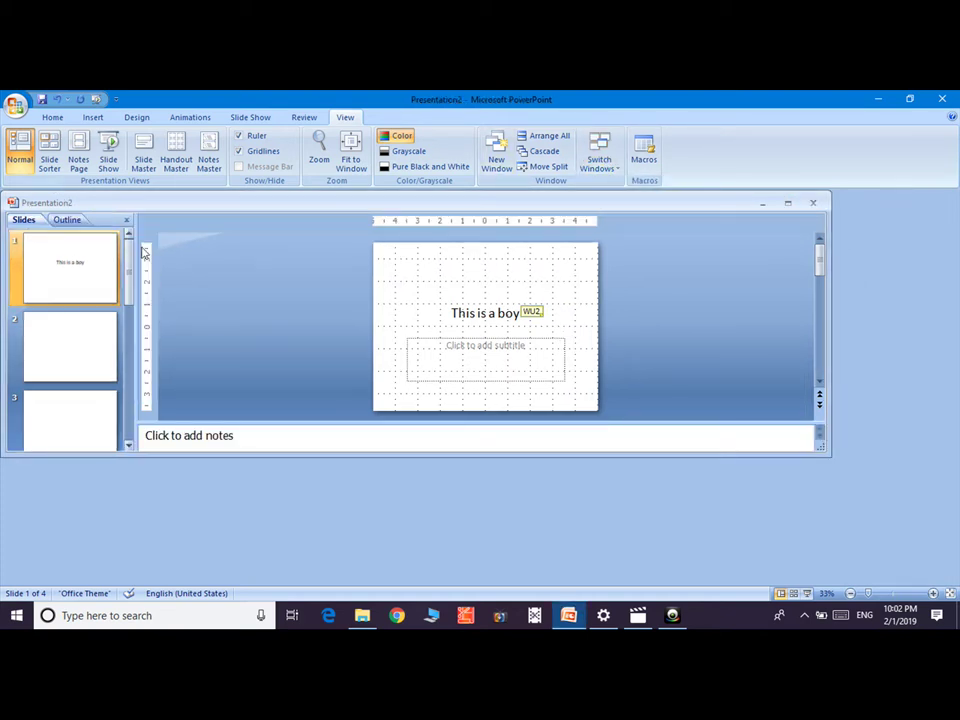
{"action": "left_click", "coordinate": [787, 206]}
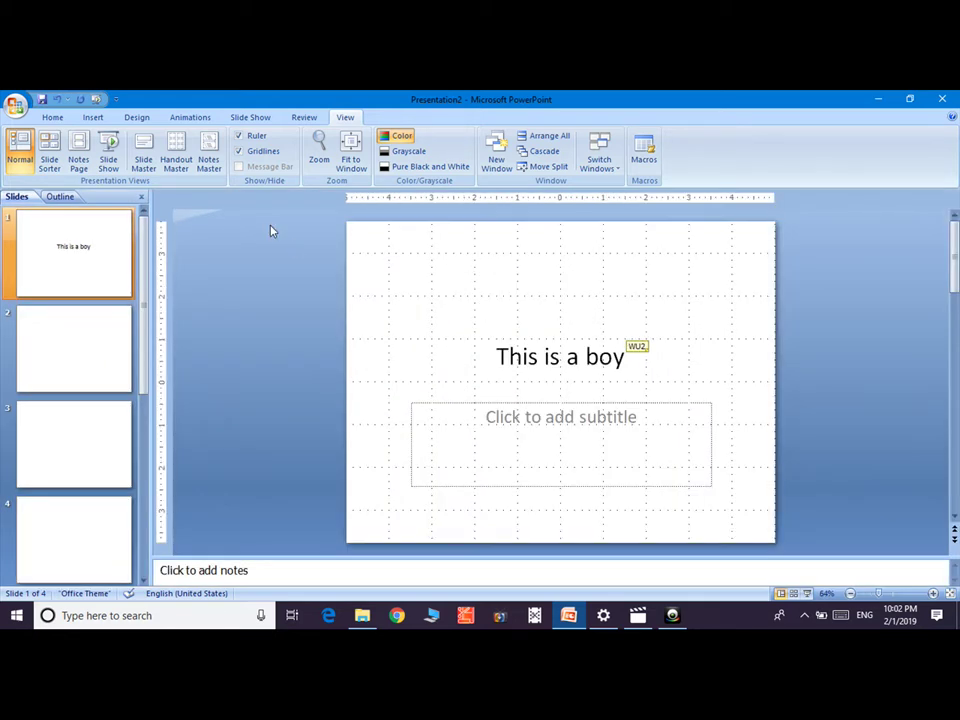
{"action": "left_click", "coordinate": [65, 340]}
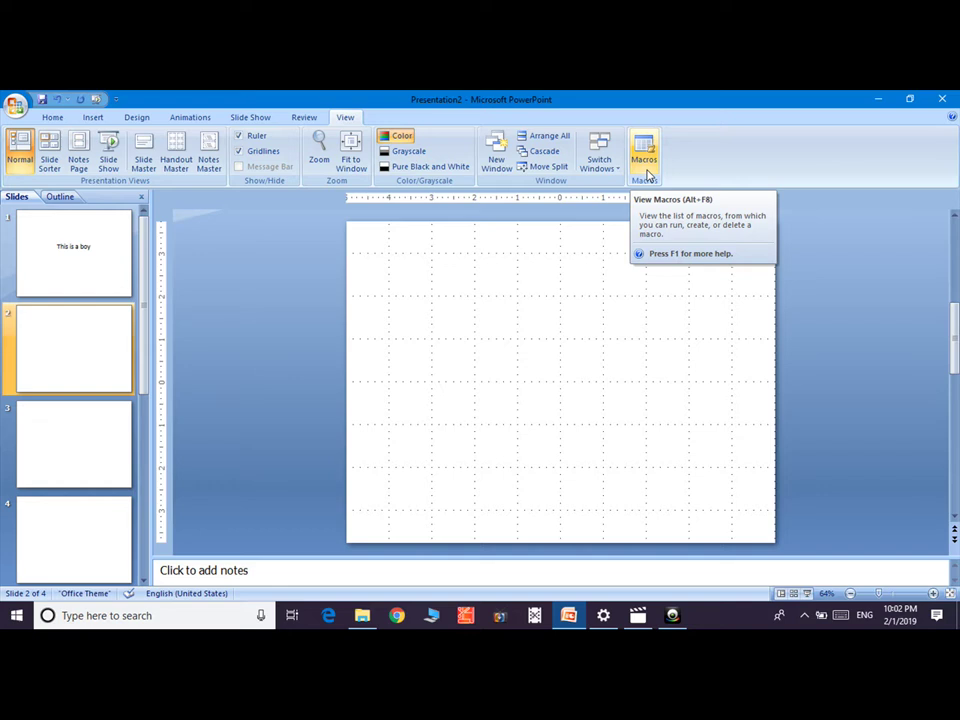
Create an empty macro named 'a' in a new Module1 and close its code window
{"action": "left_click", "coordinate": [646, 172]}
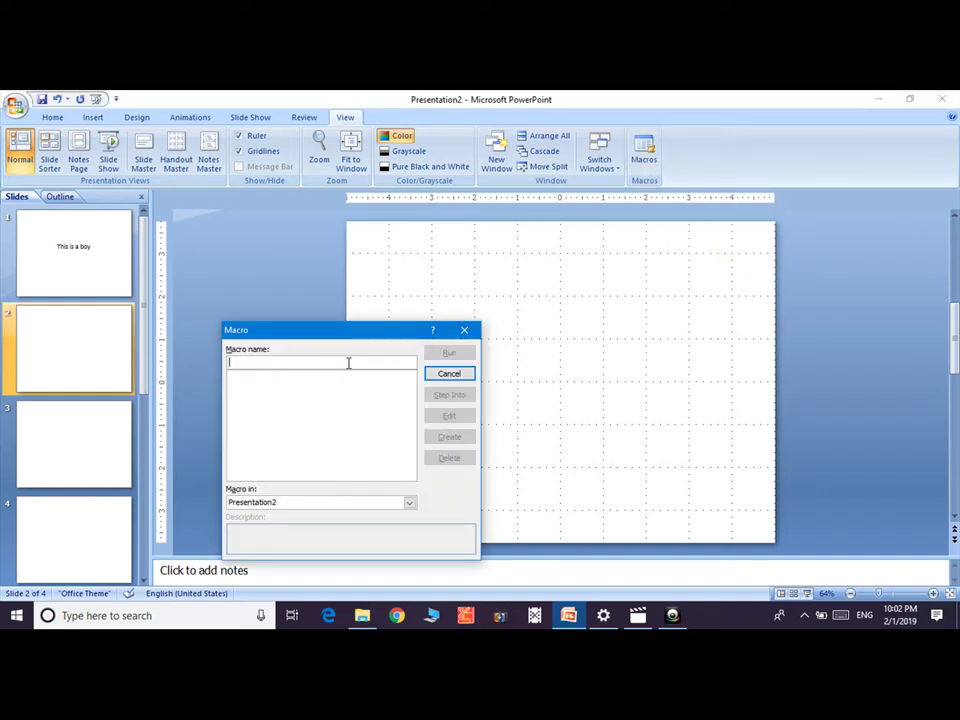
{"action": "type", "text": "a"}
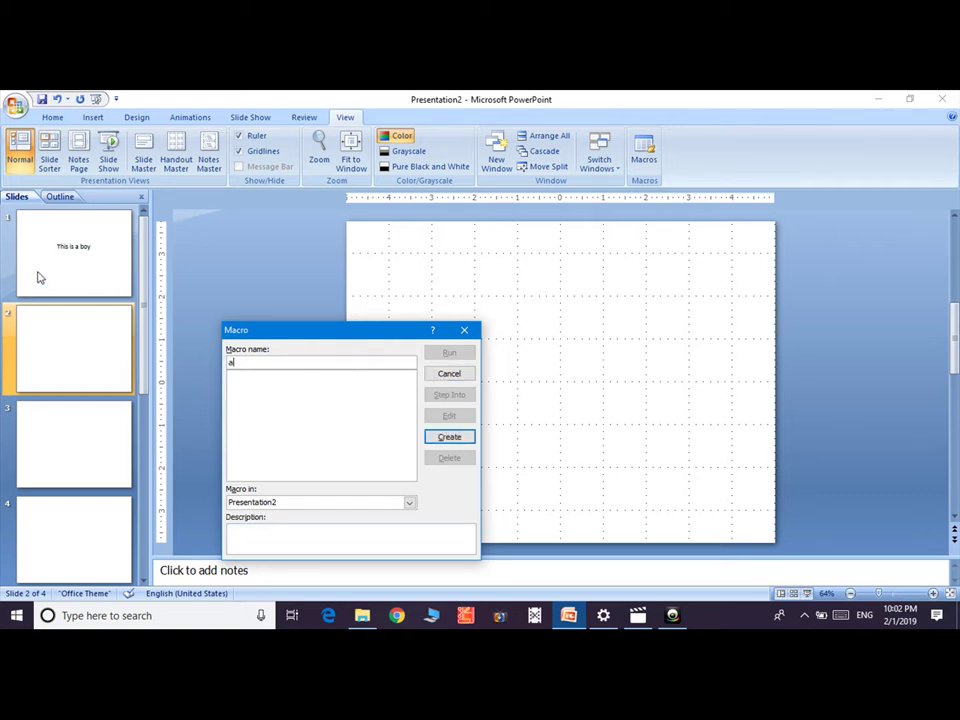
{"action": "left_click", "coordinate": [451, 440]}
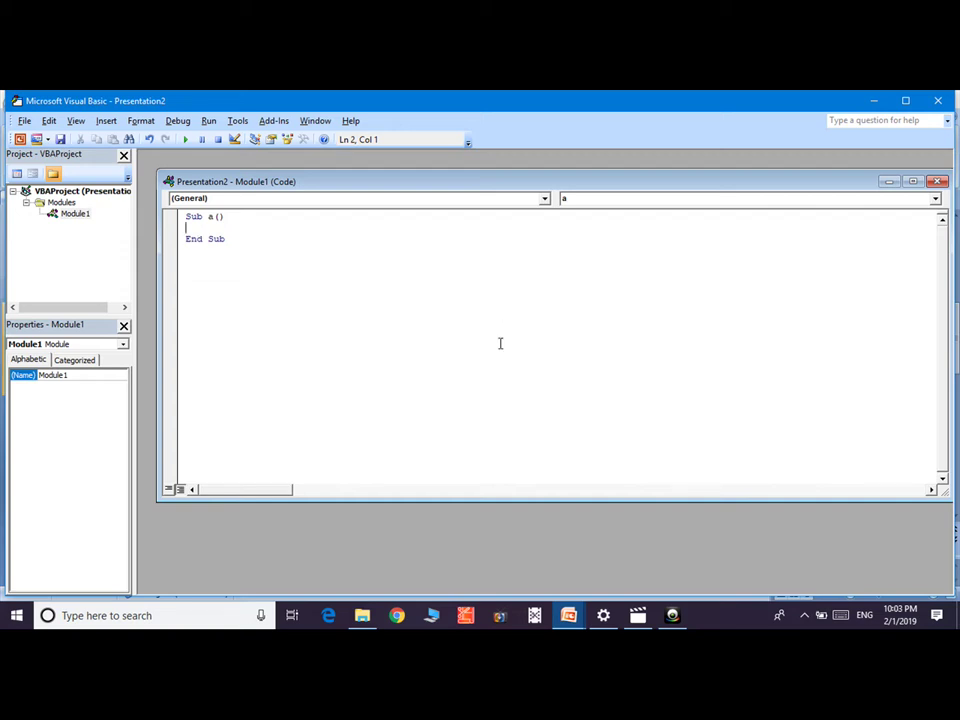
{"action": "left_click", "coordinate": [938, 183]}
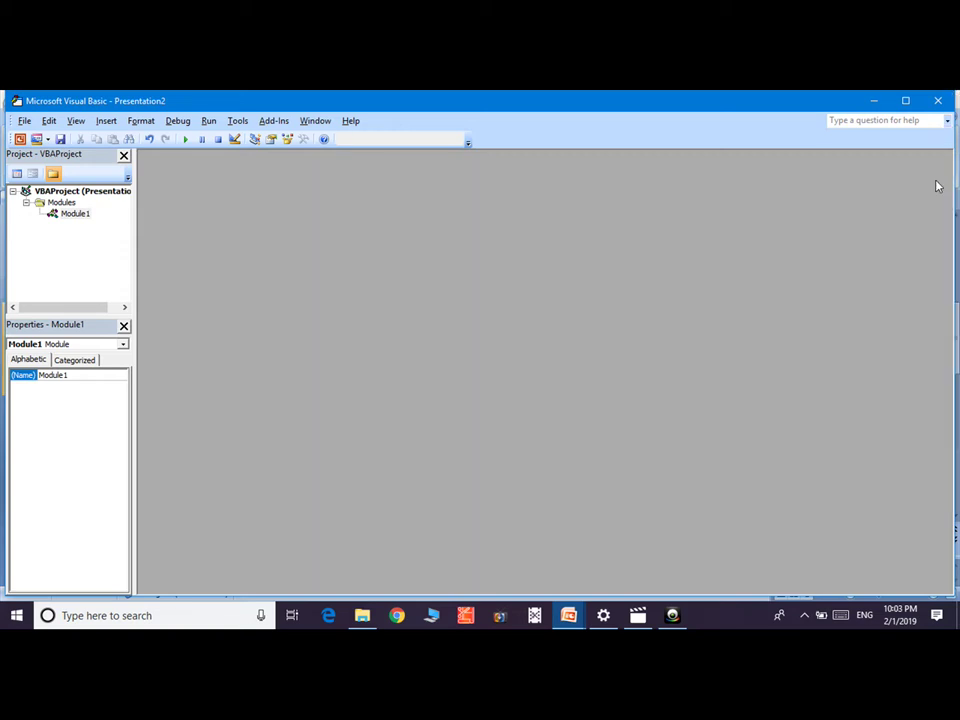
Exit the Visual Basic editor to return to blank slide 2 of Presentation2
{"action": "left_click", "coordinate": [940, 101]}
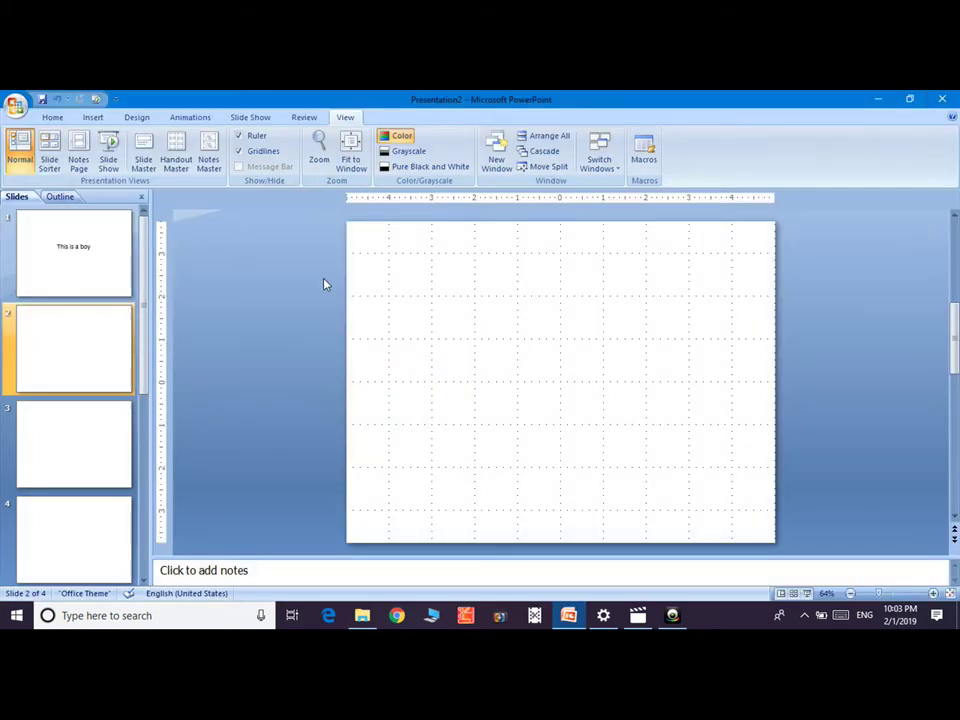